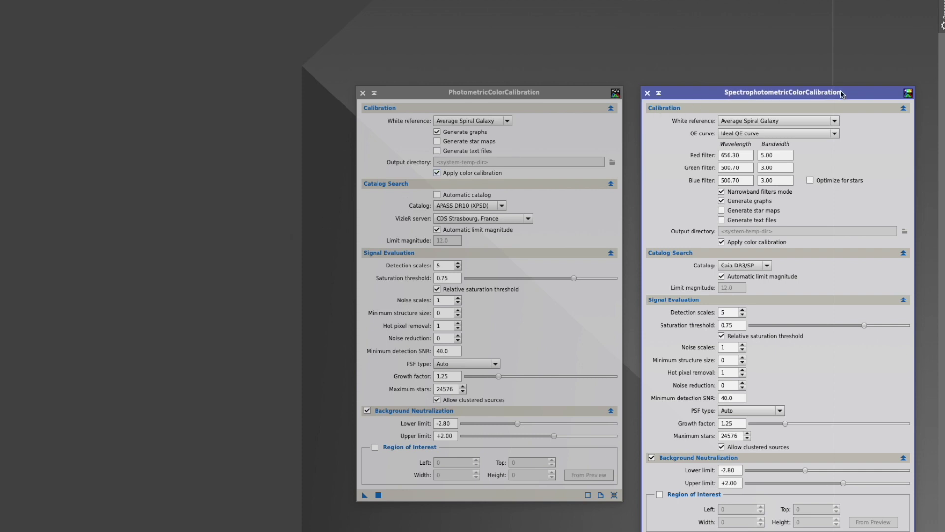
Step: Raise the SPCC and PCC windows to a matching height so both fit fully on screen
{"action": "left_click_drag", "start_coordinate": [841, 93], "coordinate": [842, 46]}
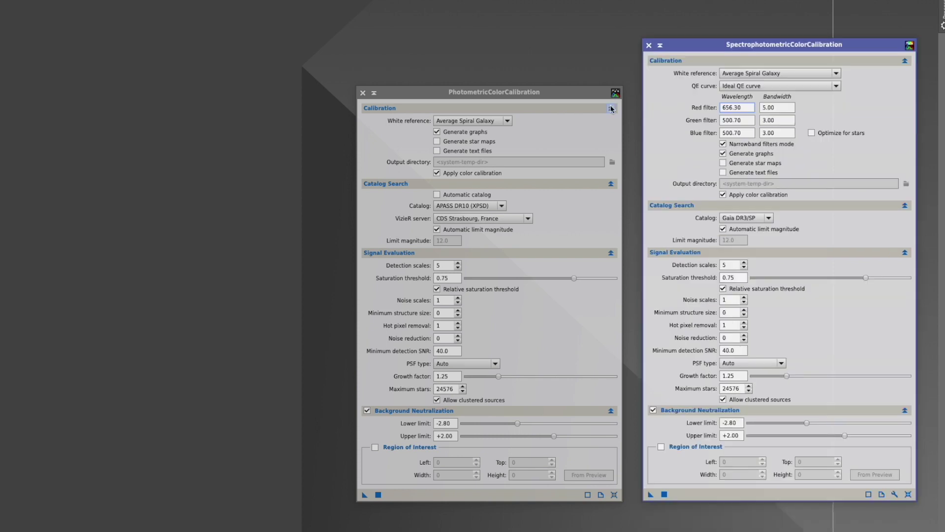
{"action": "left_click_drag", "start_coordinate": [564, 95], "coordinate": [567, 50]}
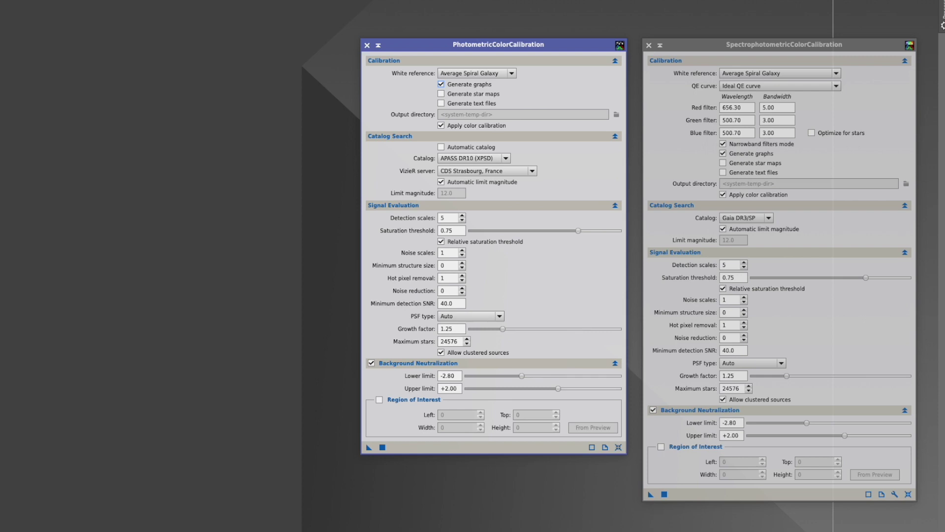
{"action": "key", "text": "super+Tab"}
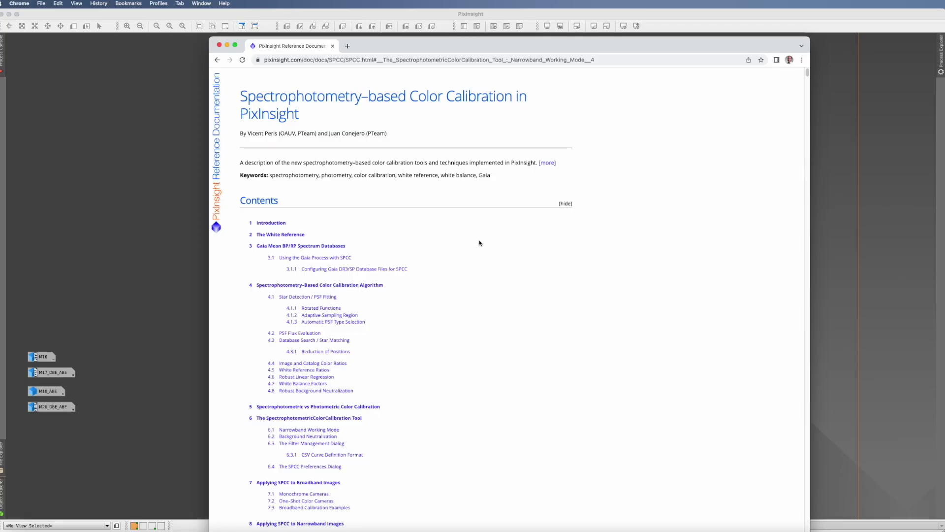
Step: Scroll the SPCC article past its Contents list down to section 1, Introduction
{"action": "scroll", "coordinate": [480, 242], "scroll_direction": "down", "scroll_amount": 3}
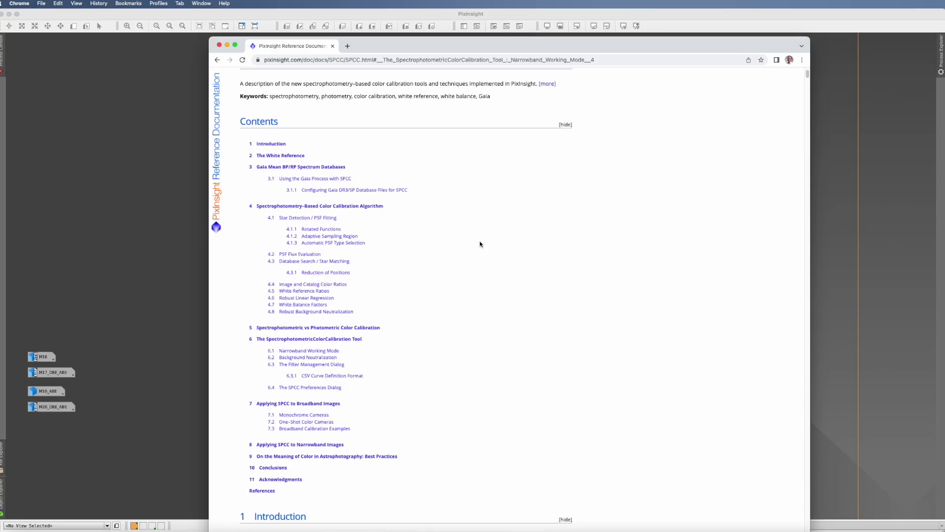
{"action": "scroll", "coordinate": [480, 244], "scroll_direction": "down", "scroll_amount": 10}
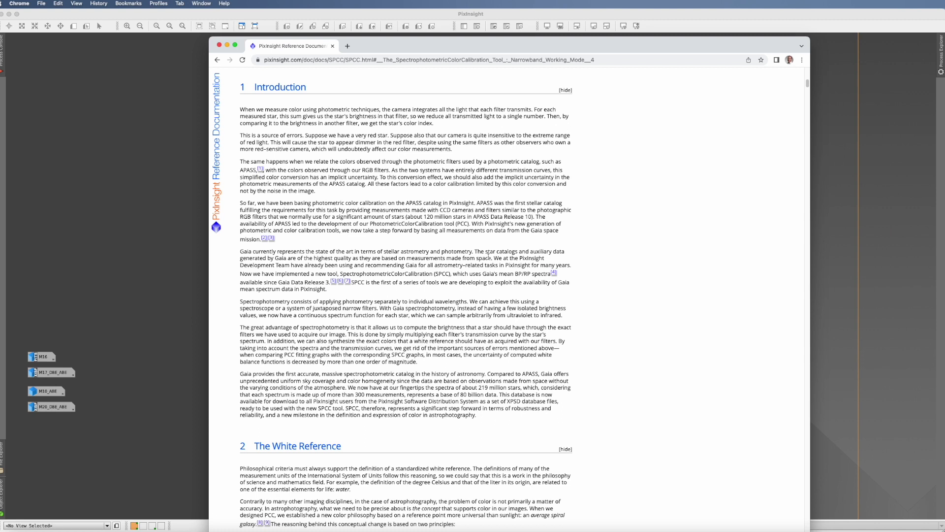
{"action": "scroll", "coordinate": [504, 255], "scroll_direction": "down", "scroll_amount": 1}
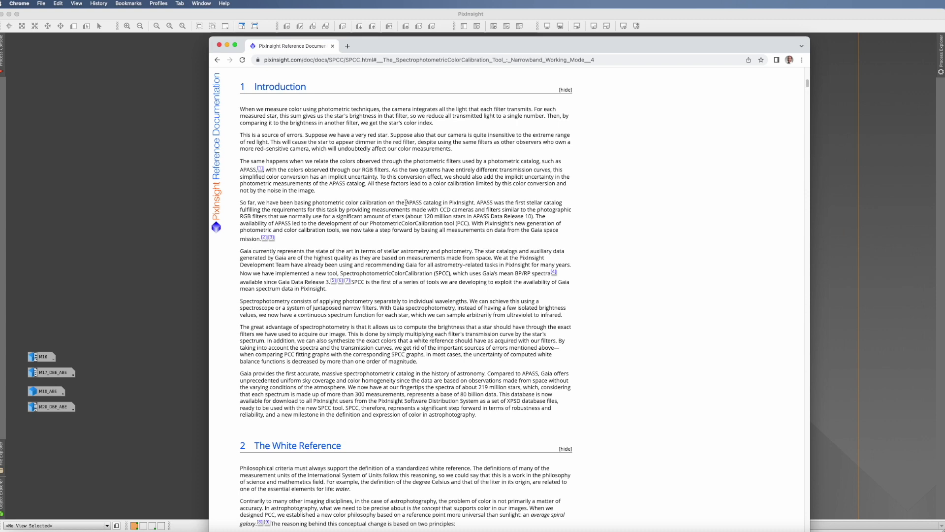
Step: Scroll through sections 2–5 to section 6's SPCC/PCC interface screenshot, then return to PixInsight
{"action": "scroll", "coordinate": [394, 217], "scroll_direction": "down", "scroll_amount": 15}
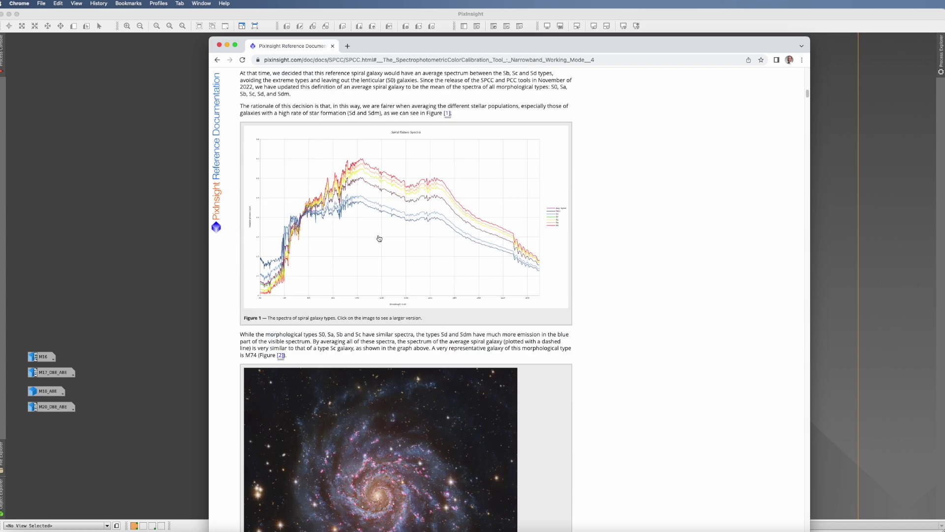
{"action": "scroll", "coordinate": [379, 236], "scroll_direction": "down", "scroll_amount": 15}
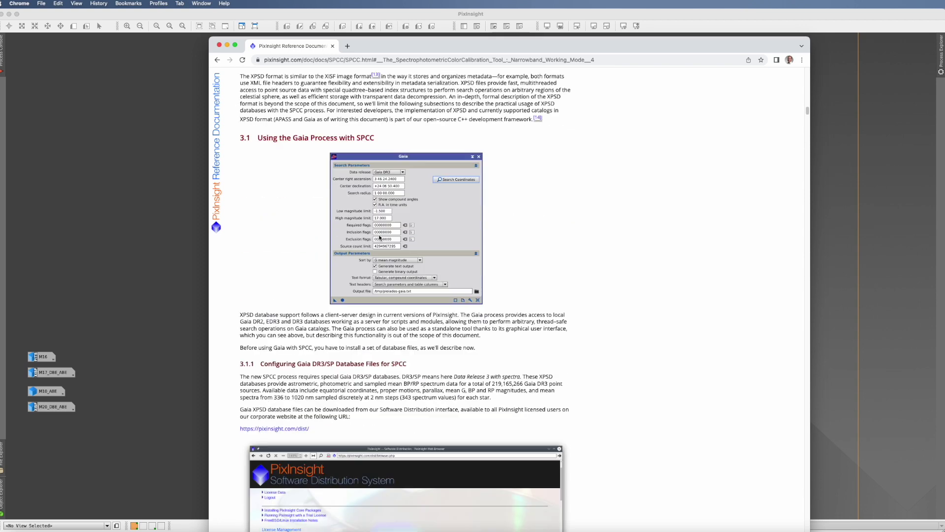
{"action": "scroll", "coordinate": [379, 238], "scroll_direction": "down", "scroll_amount": 20}
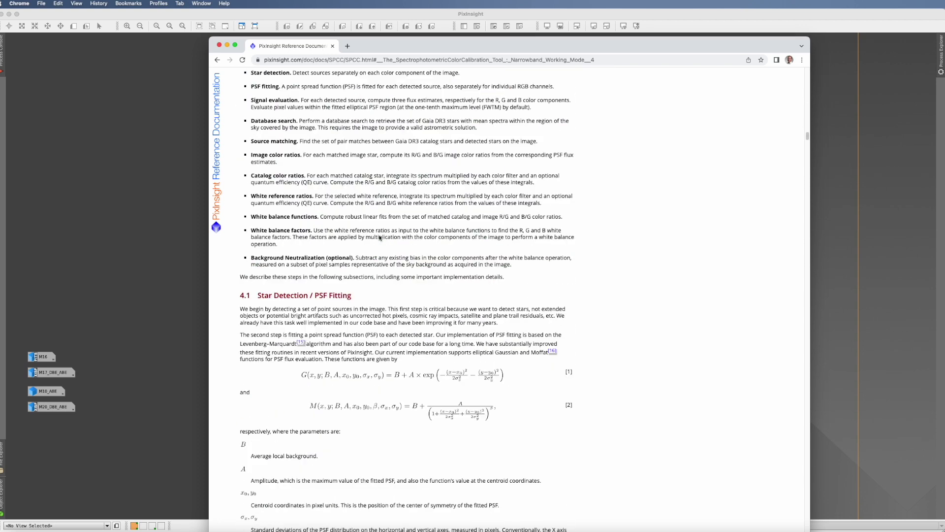
{"action": "scroll", "coordinate": [379, 238], "scroll_direction": "up", "scroll_amount": 5}
{"action": "scroll", "coordinate": [379, 238], "scroll_direction": "down", "scroll_amount": 20}
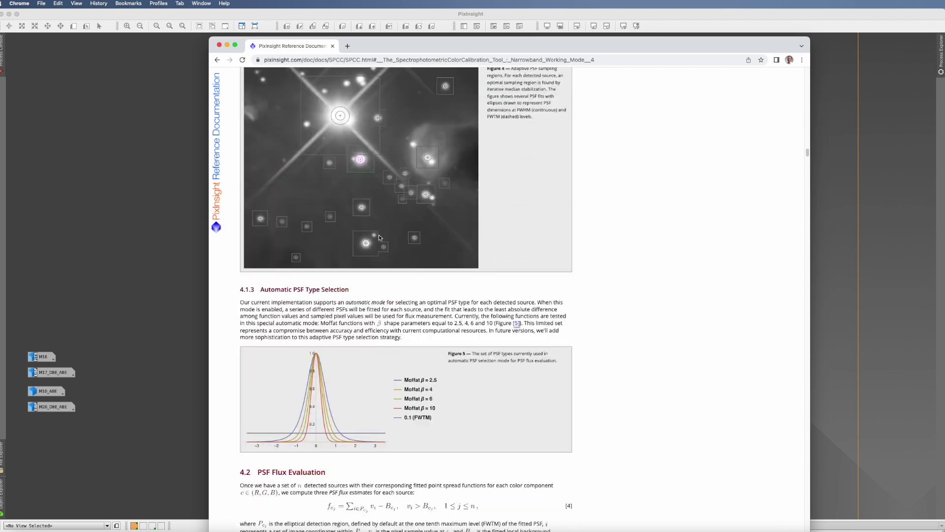
{"action": "scroll", "coordinate": [379, 237], "scroll_direction": "down", "scroll_amount": 15}
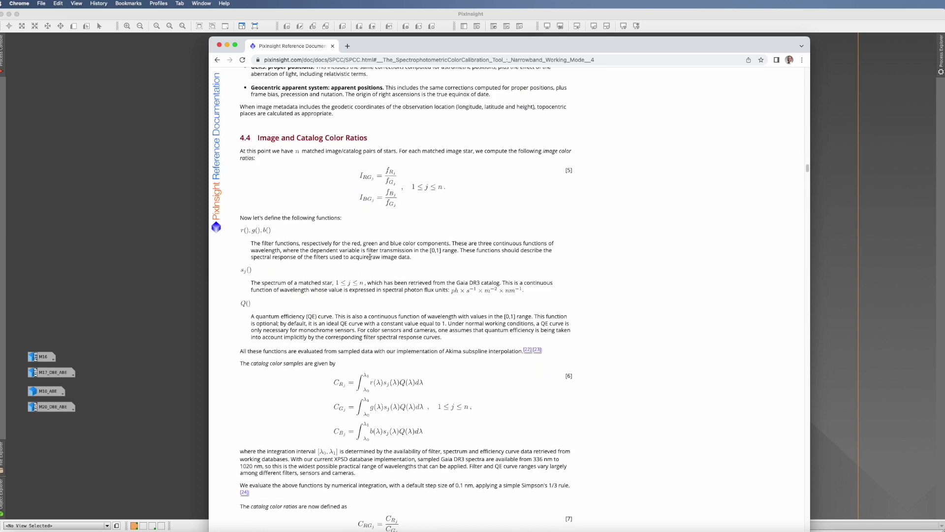
{"action": "scroll", "coordinate": [436, 449], "scroll_direction": "down", "scroll_amount": 3}
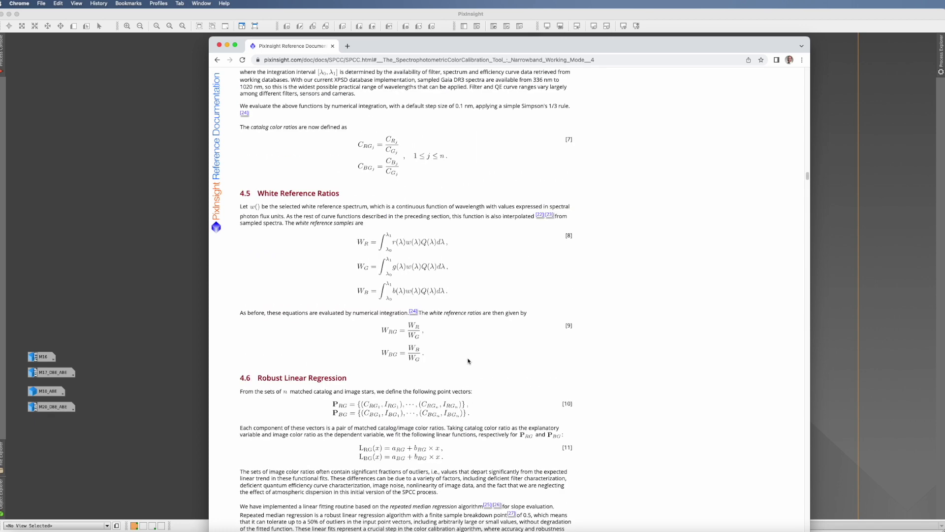
{"action": "scroll", "coordinate": [470, 360], "scroll_direction": "down", "scroll_amount": 10}
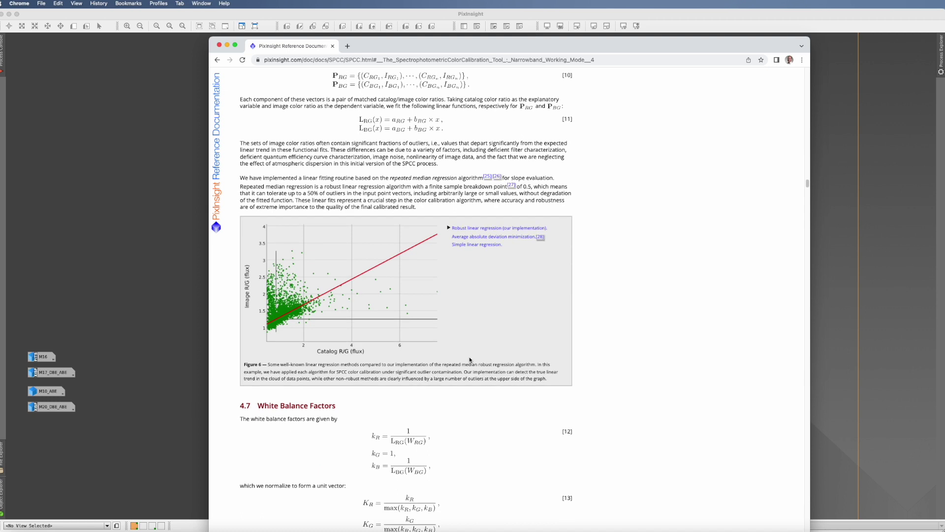
{"action": "scroll", "coordinate": [470, 363], "scroll_direction": "down", "scroll_amount": 2}
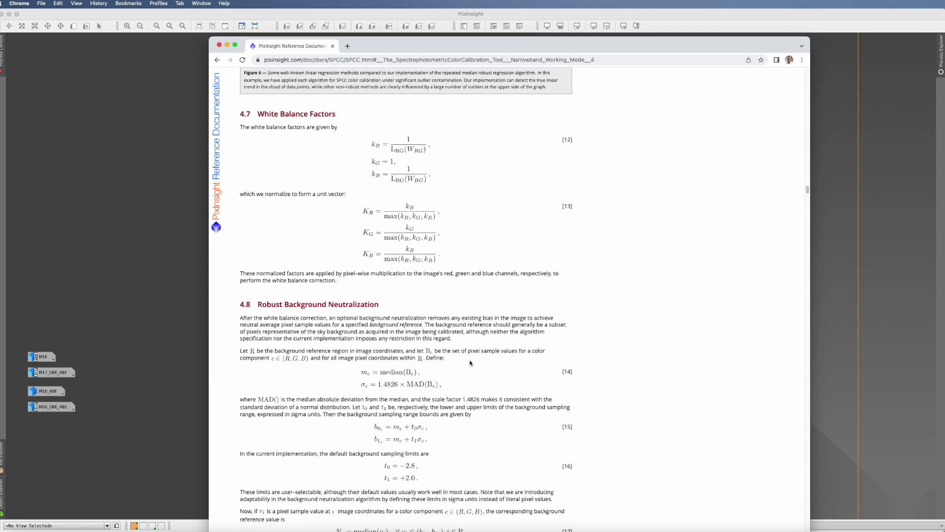
{"action": "scroll", "coordinate": [469, 362], "scroll_direction": "down", "scroll_amount": 4}
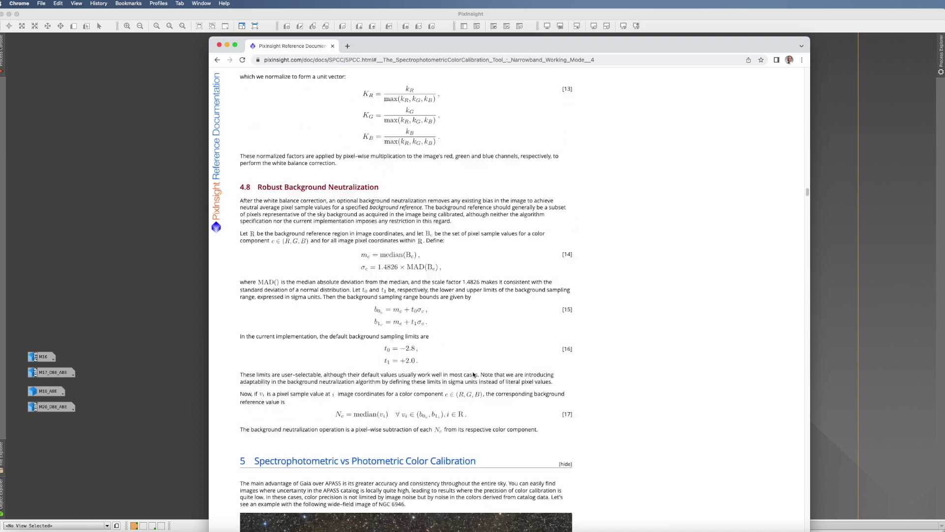
{"action": "scroll", "coordinate": [471, 369], "scroll_direction": "up", "scroll_amount": 3}
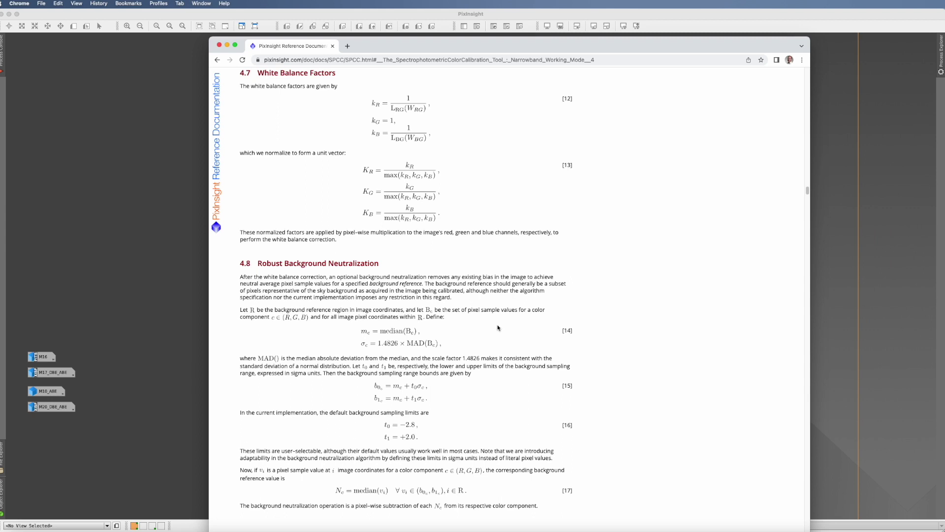
{"action": "scroll", "coordinate": [489, 331], "scroll_direction": "down", "scroll_amount": 3}
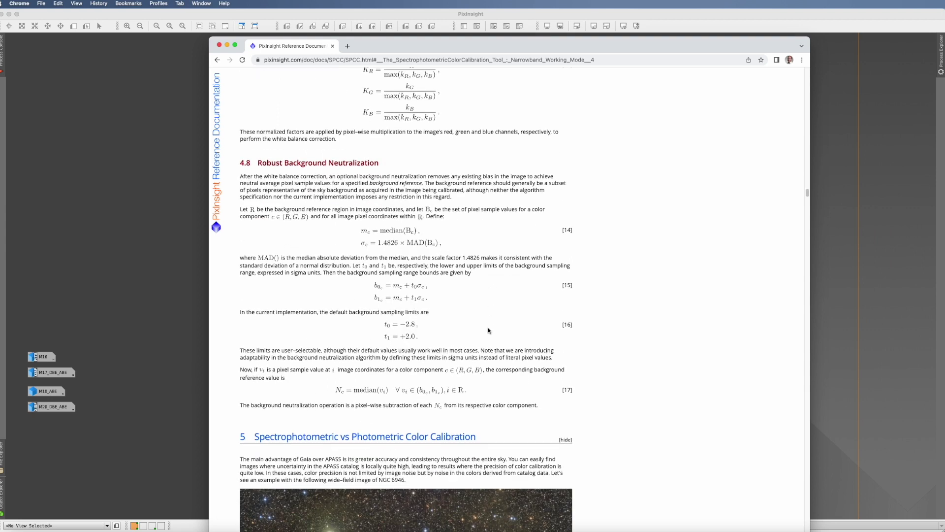
{"action": "scroll", "coordinate": [489, 330], "scroll_direction": "down", "scroll_amount": 20}
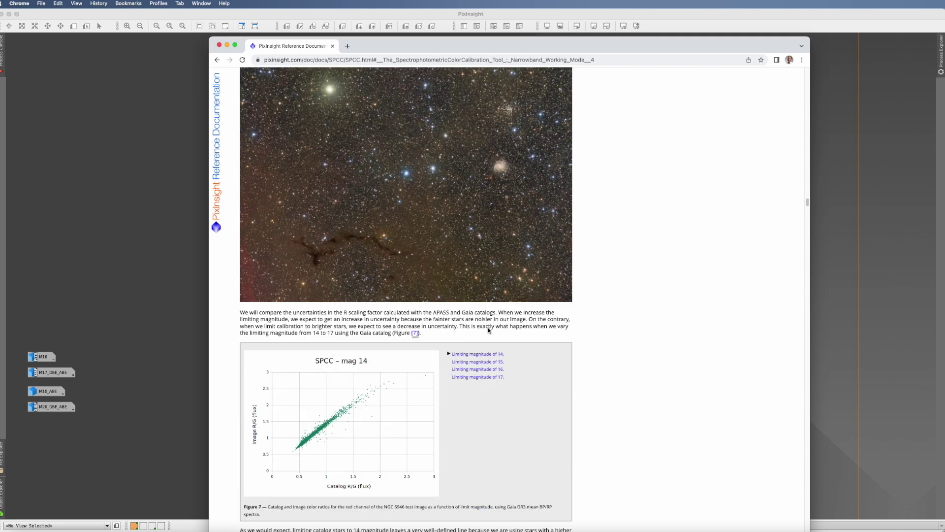
{"action": "scroll", "coordinate": [488, 330], "scroll_direction": "down", "scroll_amount": 10}
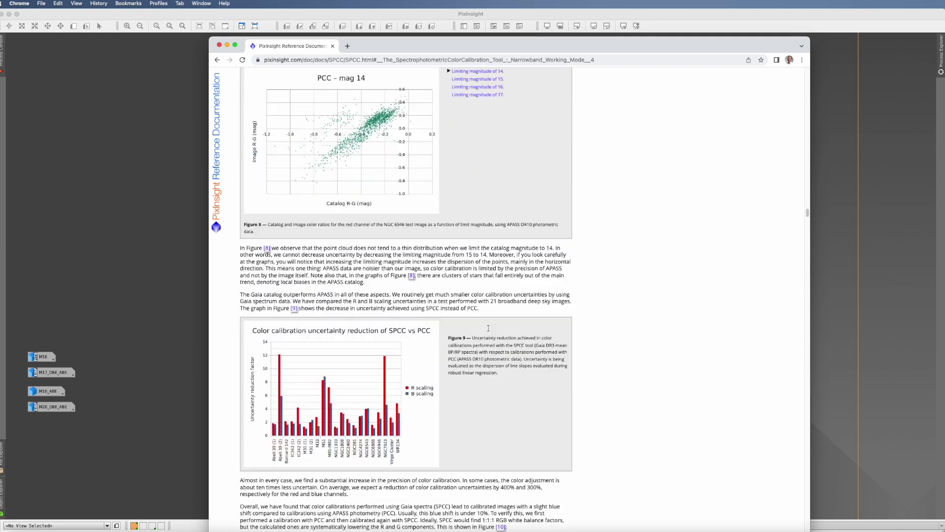
{"action": "scroll", "coordinate": [489, 328], "scroll_direction": "down", "scroll_amount": 5}
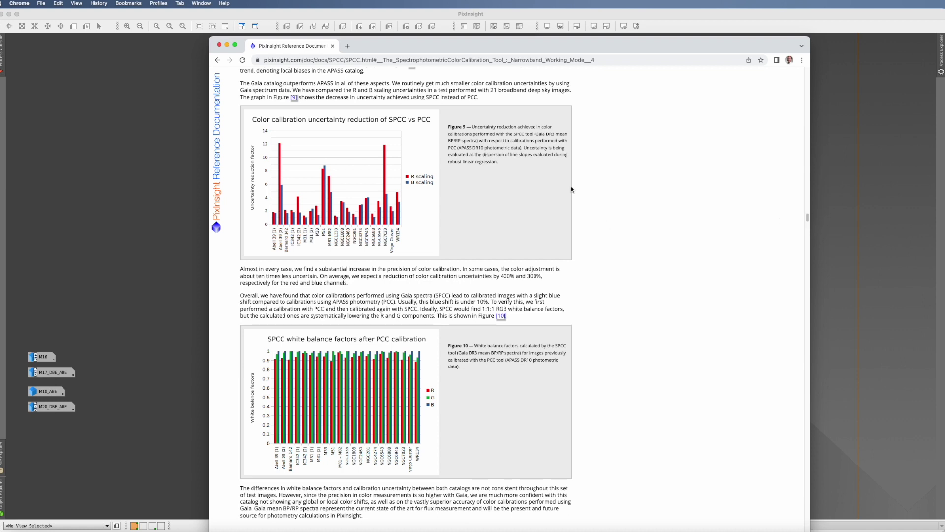
{"action": "scroll", "coordinate": [440, 323], "scroll_direction": "down", "scroll_amount": 3}
{"action": "scroll", "coordinate": [441, 322], "scroll_direction": "down", "scroll_amount": 6}
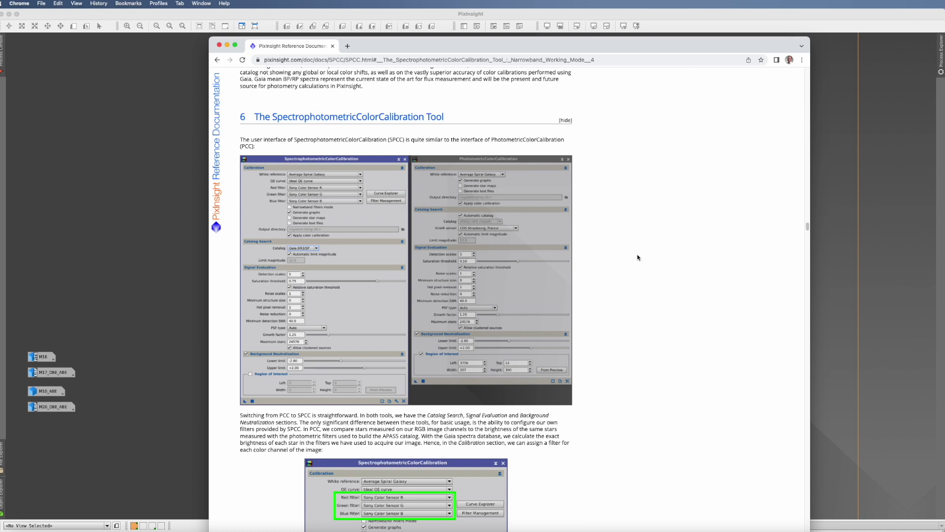
{"action": "key", "text": "super+Tab"}
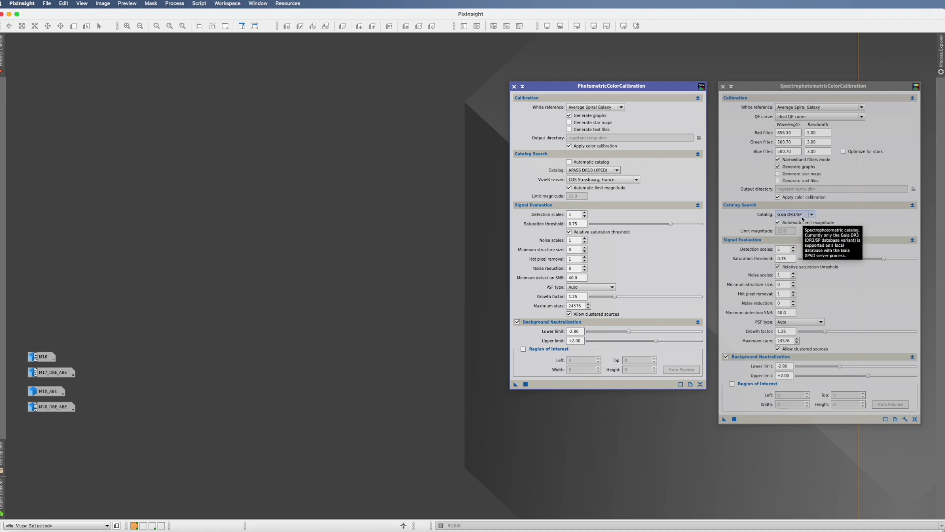
Step: Reset SPCC to default Sony sensor filters with narrowband off, then bring up pixinsight.com/dist
{"action": "left_click", "coordinate": [821, 210]}
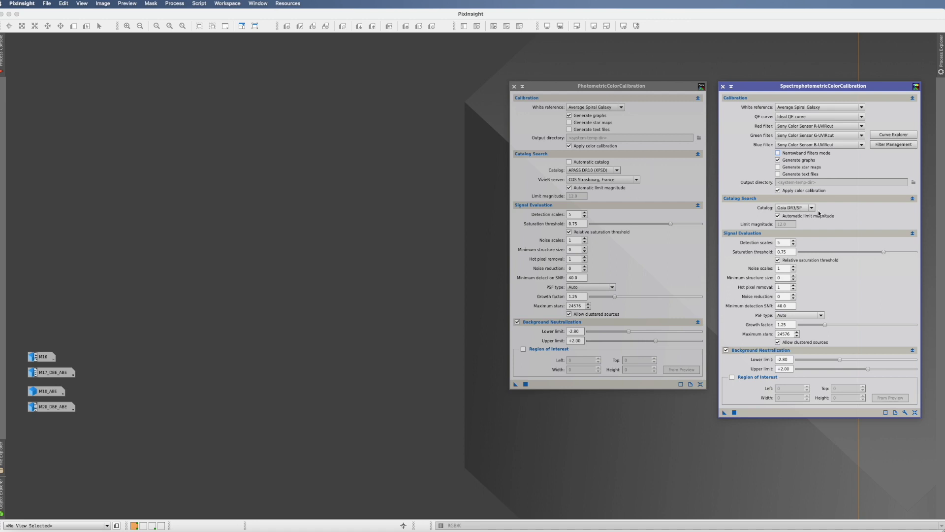
{"action": "left_click", "coordinate": [559, 54]}
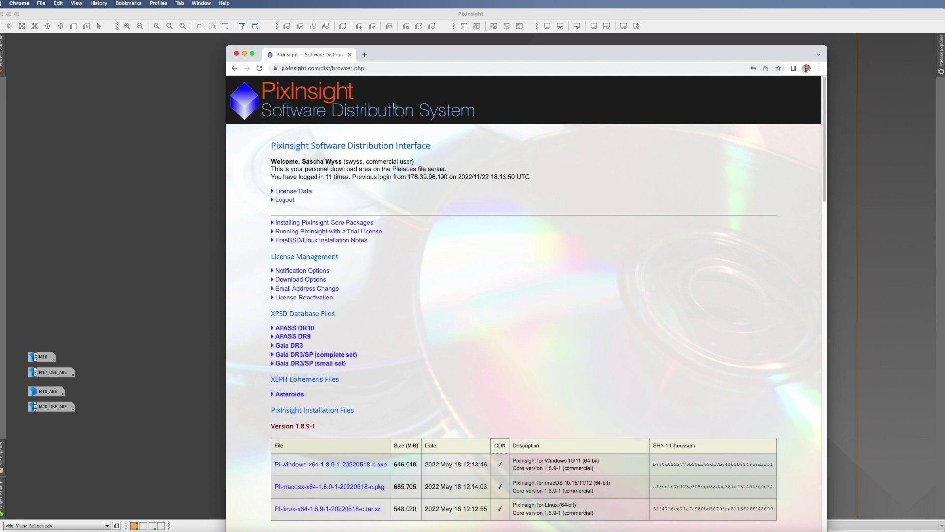
Step: Expand and review the Gaia DR3/SP small and complete set file lists, then collapse them
{"action": "scroll", "coordinate": [393, 302], "scroll_direction": "down", "scroll_amount": 3}
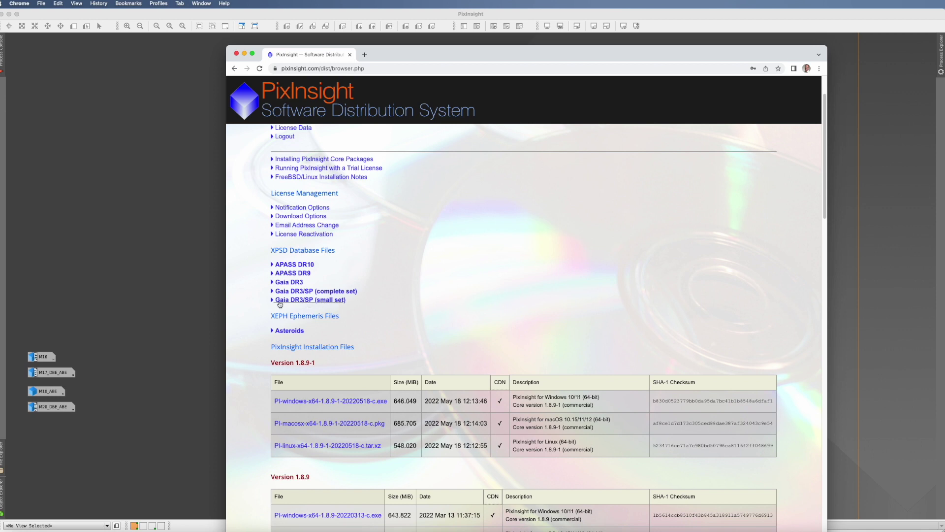
{"action": "left_click", "coordinate": [274, 301]}
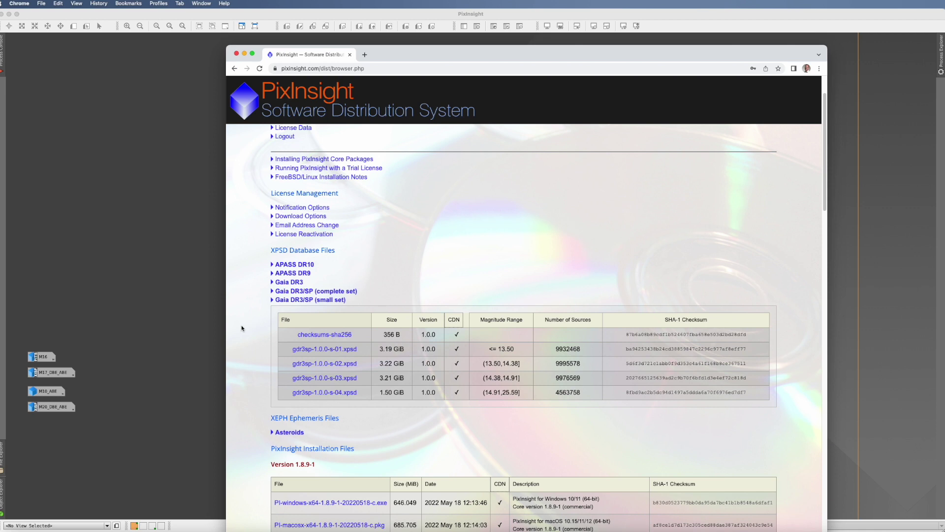
{"action": "left_click", "coordinate": [274, 300]}
{"action": "left_click", "coordinate": [274, 291]}
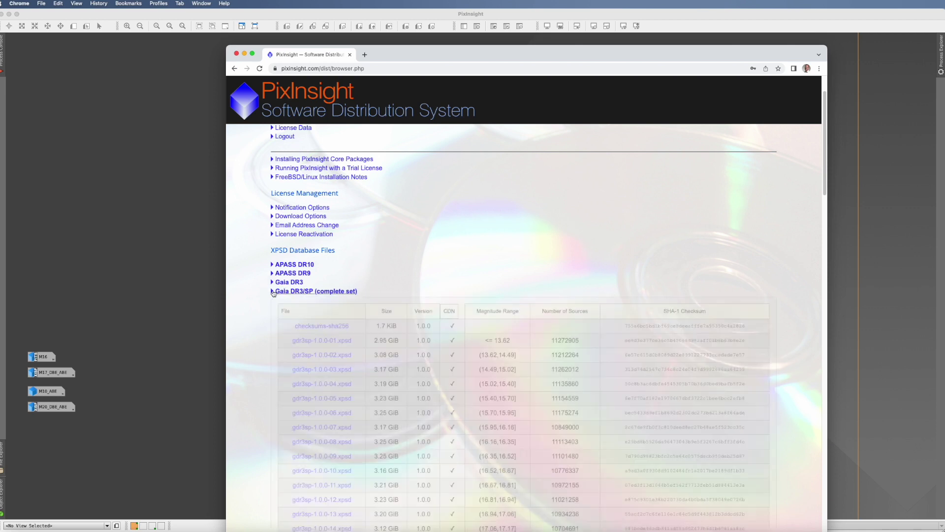
{"action": "scroll", "coordinate": [370, 301], "scroll_direction": "down", "scroll_amount": 5}
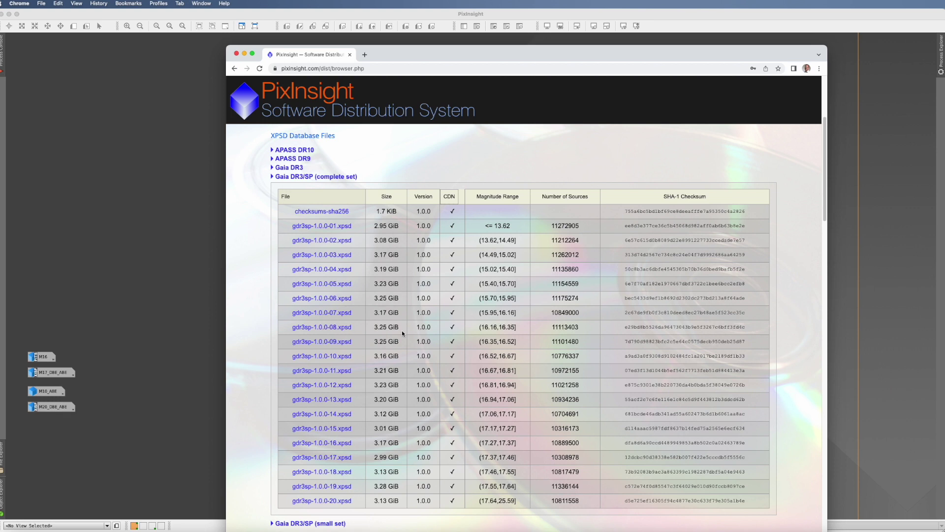
{"action": "left_click", "coordinate": [275, 178]}
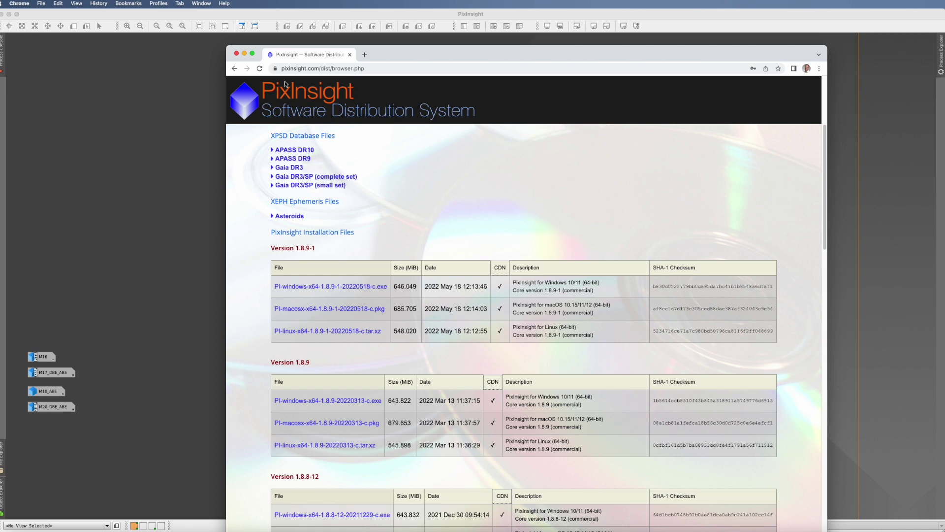
Step: Return to PixInsight and open the Gaia process from Process > Astrometry
{"action": "left_click", "coordinate": [244, 54]}
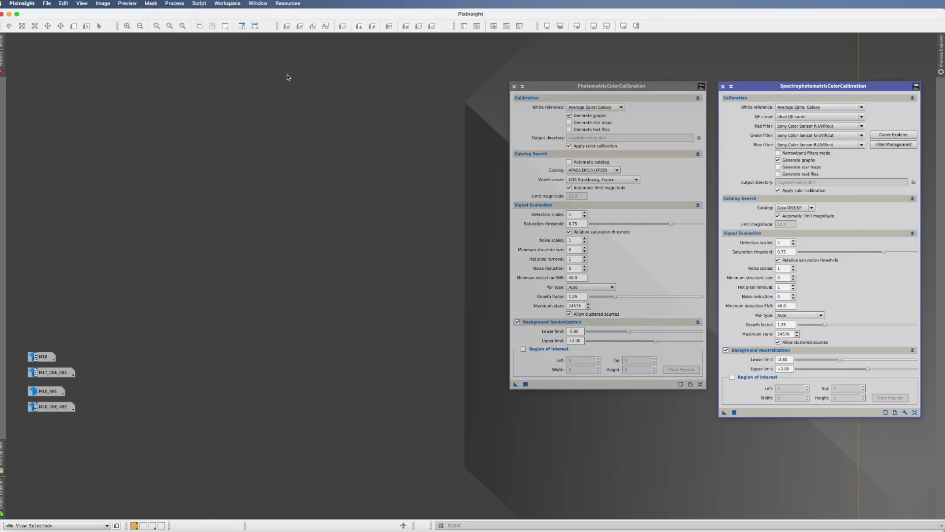
{"action": "left_click", "coordinate": [174, 3]}
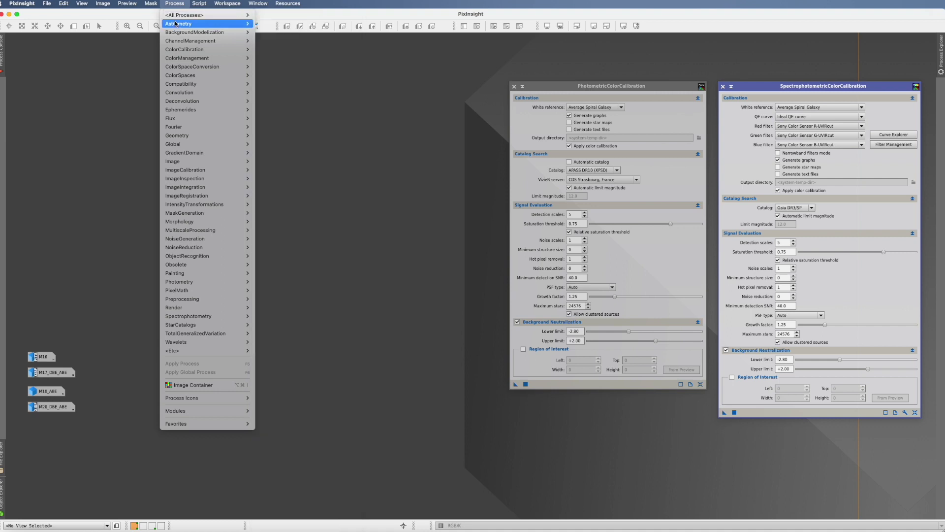
{"action": "mouse_move", "coordinate": [175, 24]}
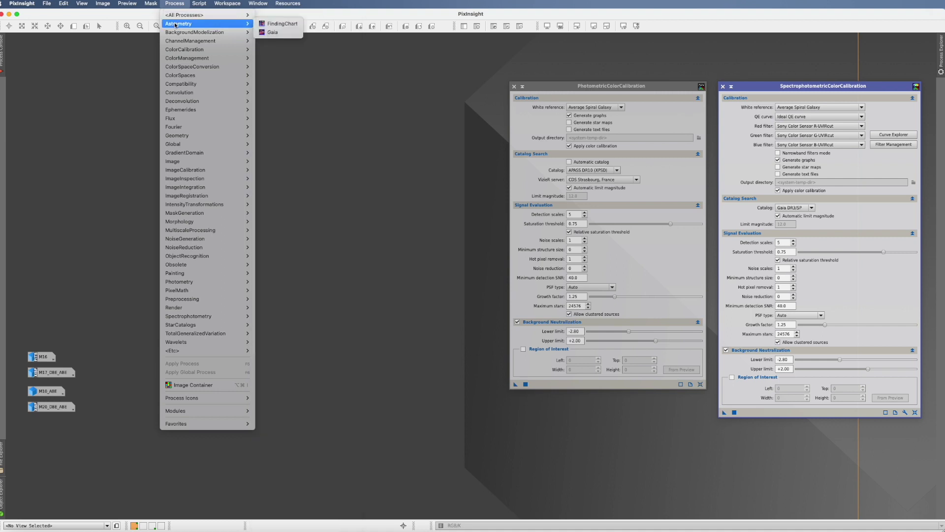
{"action": "left_click", "coordinate": [272, 32]}
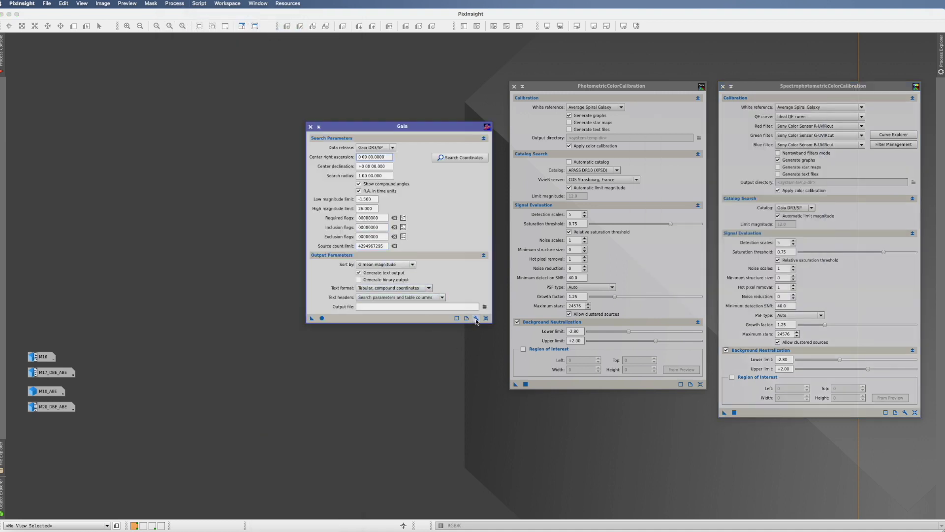
Step: Add all 20 gdr3sp .xpsd database files in Gaia Preferences and confirm with OK
{"action": "left_click", "coordinate": [476, 318]}
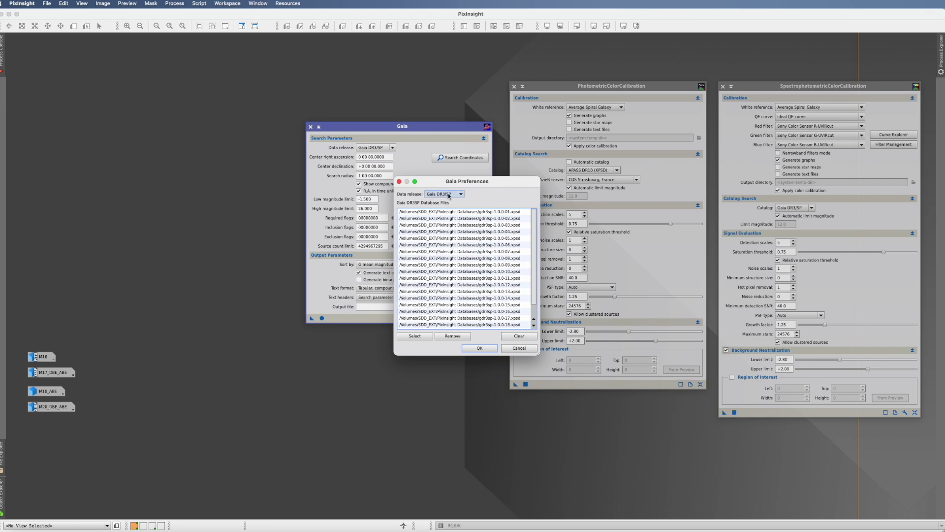
{"action": "left_click", "coordinate": [418, 338]}
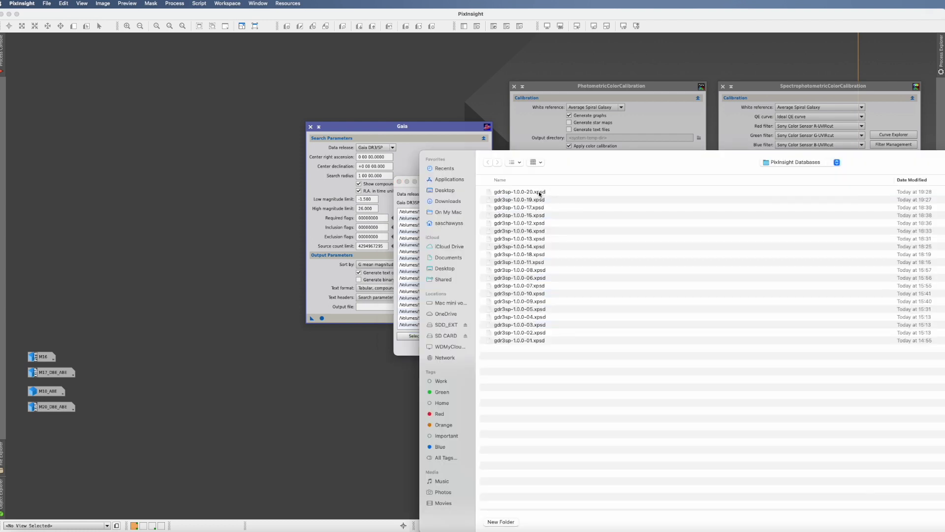
{"action": "left_click", "coordinate": [539, 193]}
{"action": "key", "text": "super+a"}
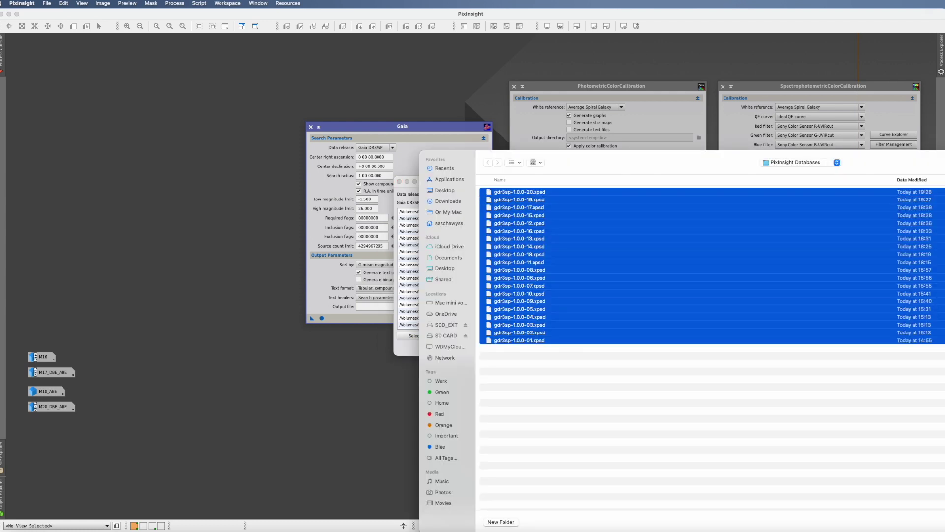
{"action": "key", "text": "Return"}
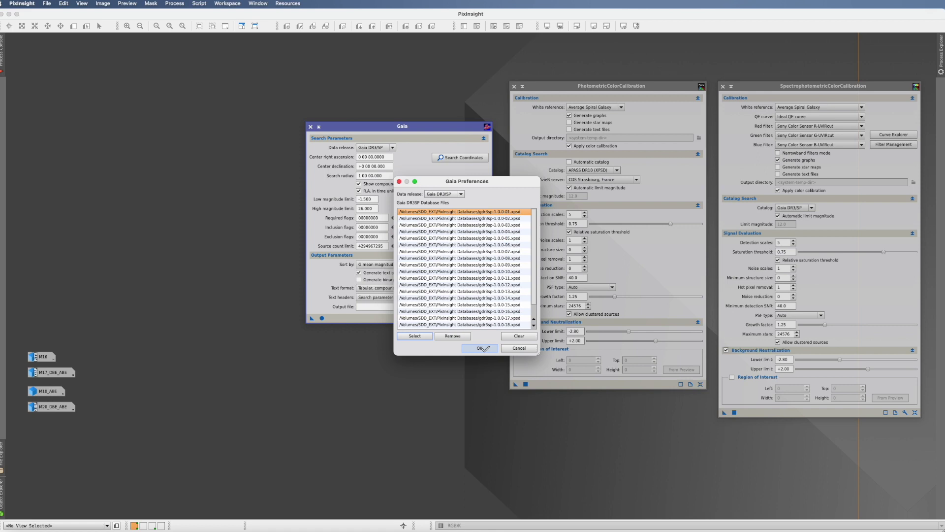
{"action": "left_click", "coordinate": [481, 348]}
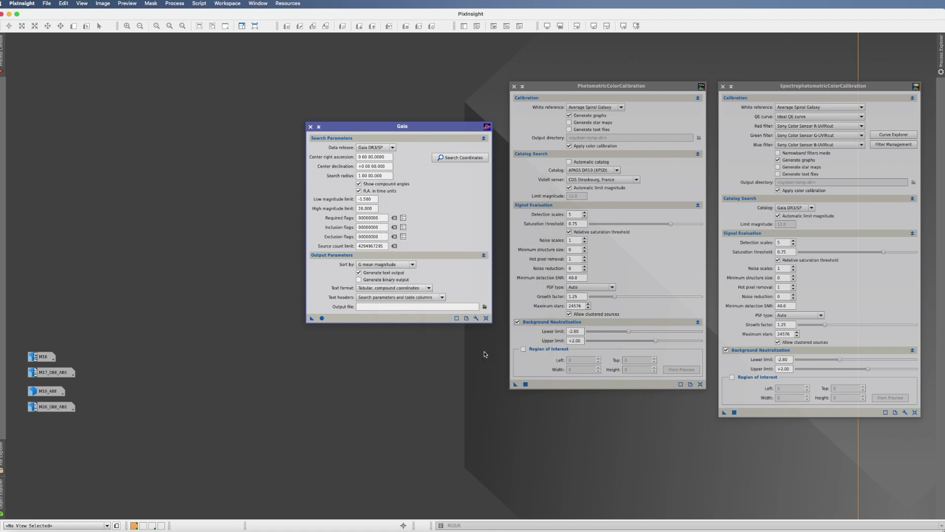
Step: Close the Gaia tool window so only the PCC and SPCC dialogs remain
{"action": "left_click", "coordinate": [311, 127]}
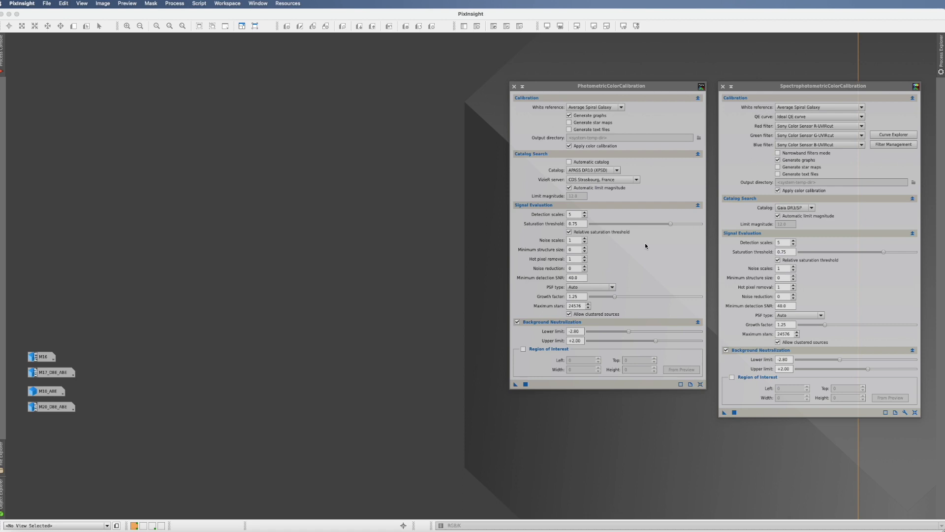
Step: Open the M16_ABE image, apply PhotometricColorCalibration globally, and iconize the PCC dialog
{"action": "mouse_move", "coordinate": [46, 358]}
{"action": "double_click", "coordinate": [46, 359]}
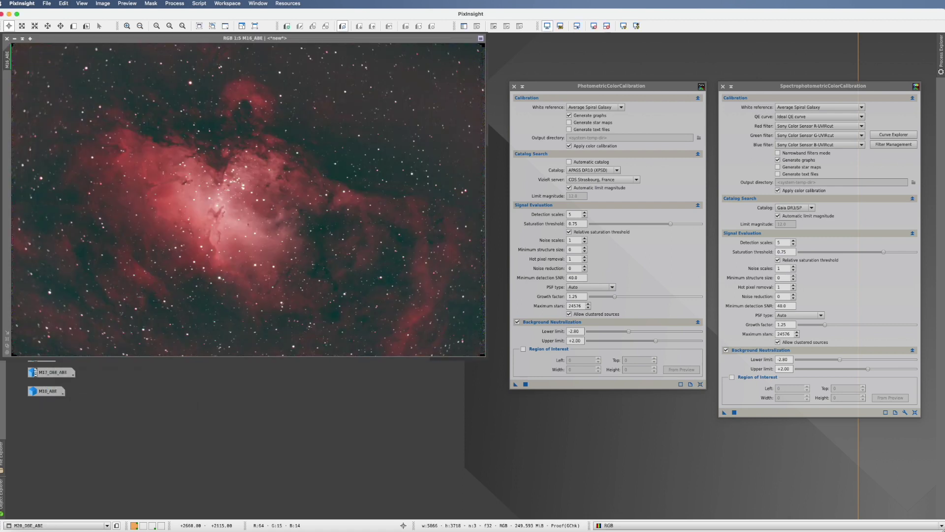
{"action": "left_click", "coordinate": [516, 384]}
{"action": "left_click", "coordinate": [523, 86]}
Step: Iconize the SPCC dialog and launch the ImageSolver script from Script > Image Analysis
{"action": "left_click", "coordinate": [723, 87]}
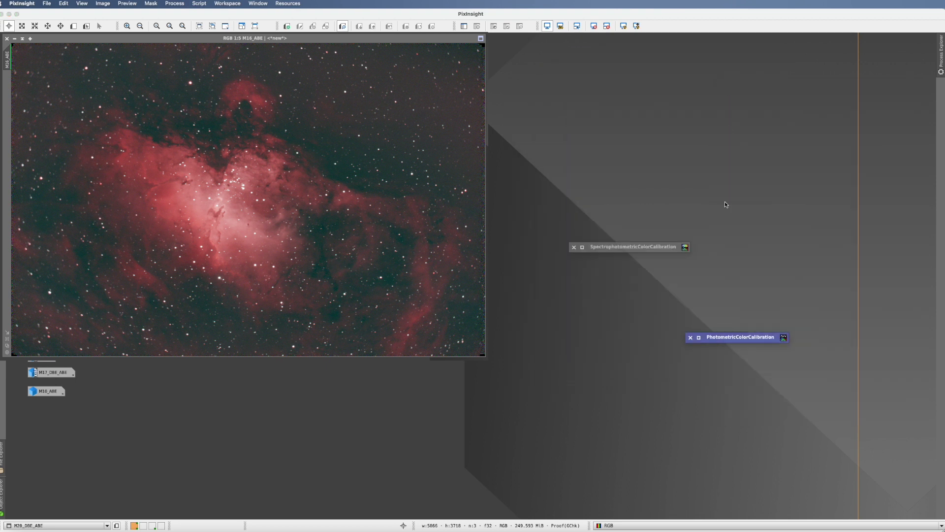
{"action": "left_click_drag", "start_coordinate": [644, 247], "coordinate": [675, 304]}
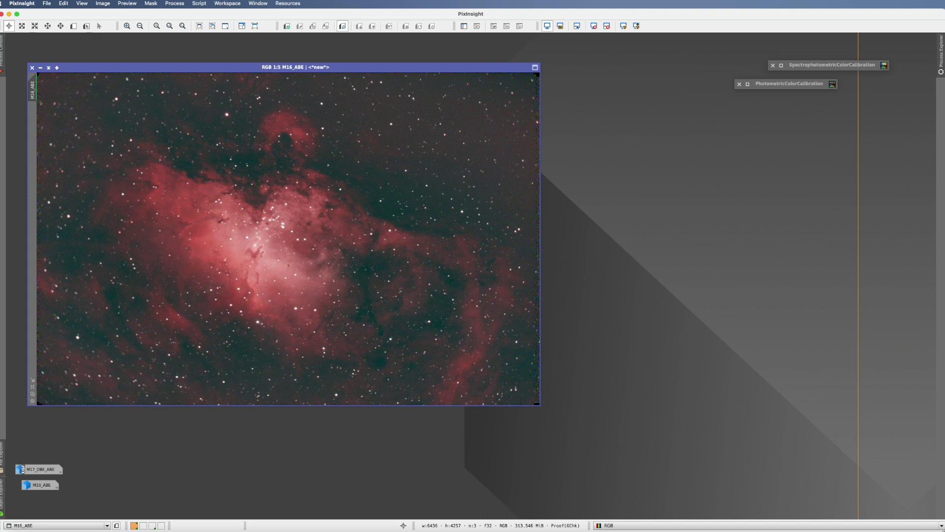
{"action": "left_click", "coordinate": [199, 4]}
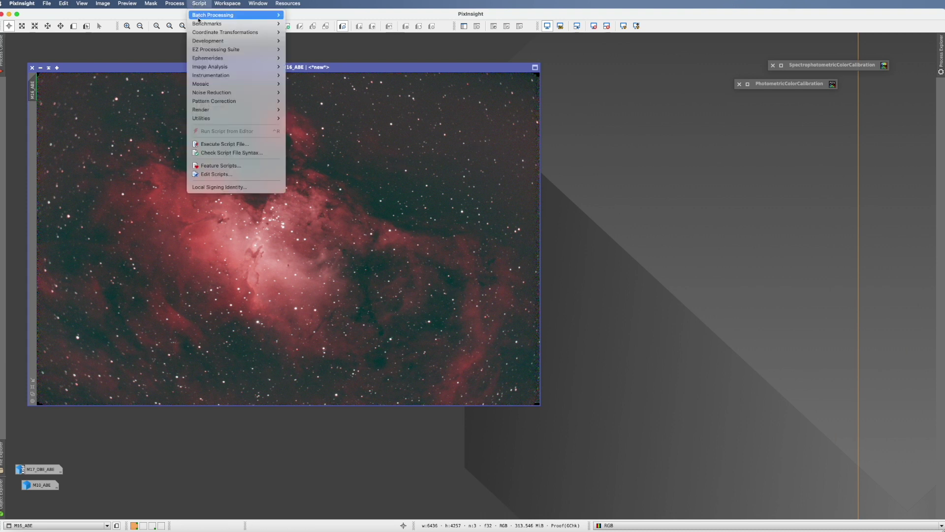
{"action": "mouse_move", "coordinate": [210, 66]}
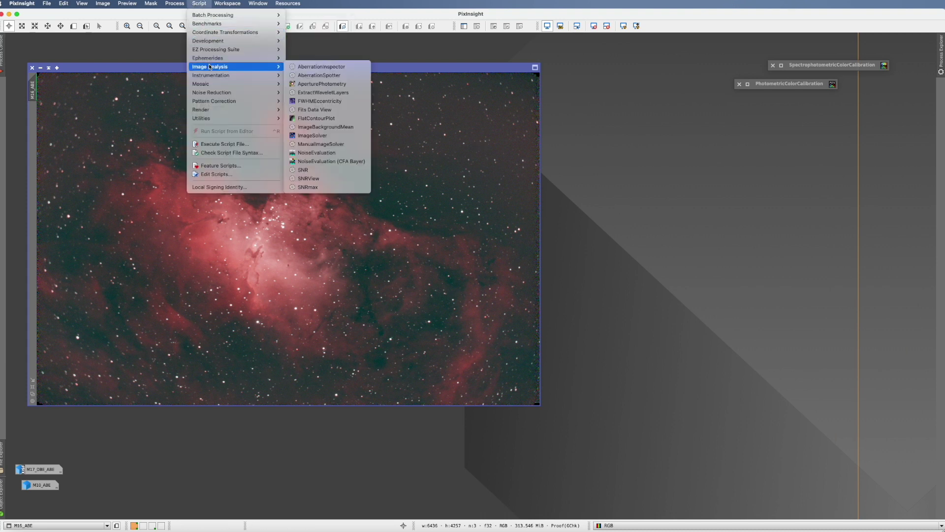
{"action": "left_click", "coordinate": [355, 136]}
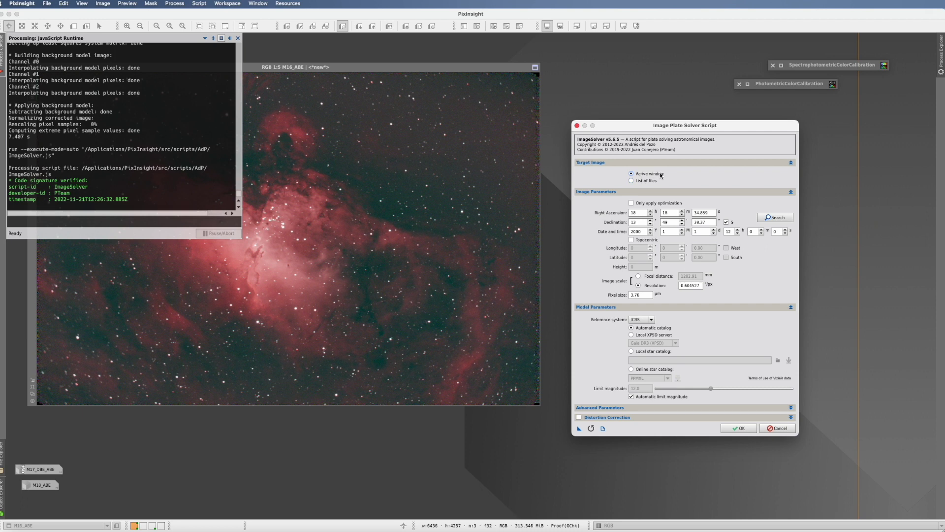
Step: Search online for 'M 16' and accept the Eagle Nebula coordinates
{"action": "left_click", "coordinate": [768, 219]}
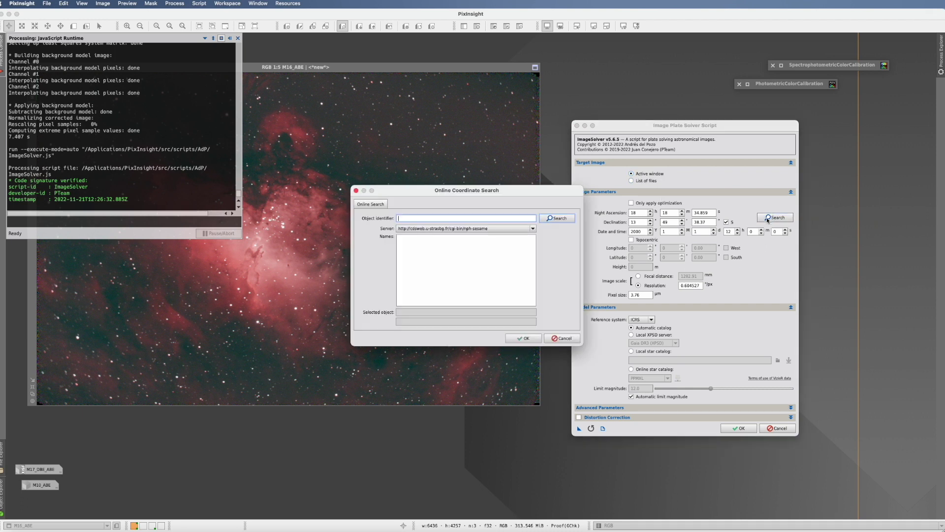
{"action": "type", "text": "M 16"}
{"action": "key", "text": "Return"}
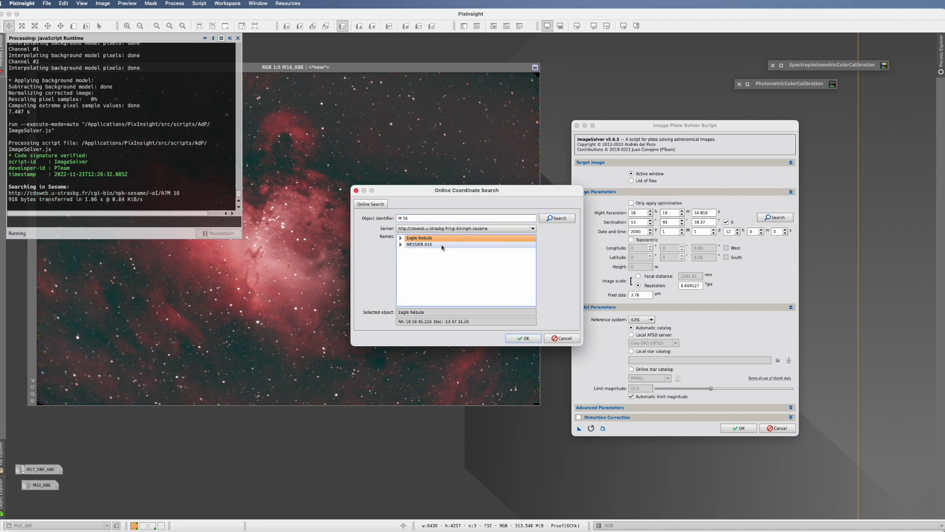
{"action": "left_click", "coordinate": [525, 338]}
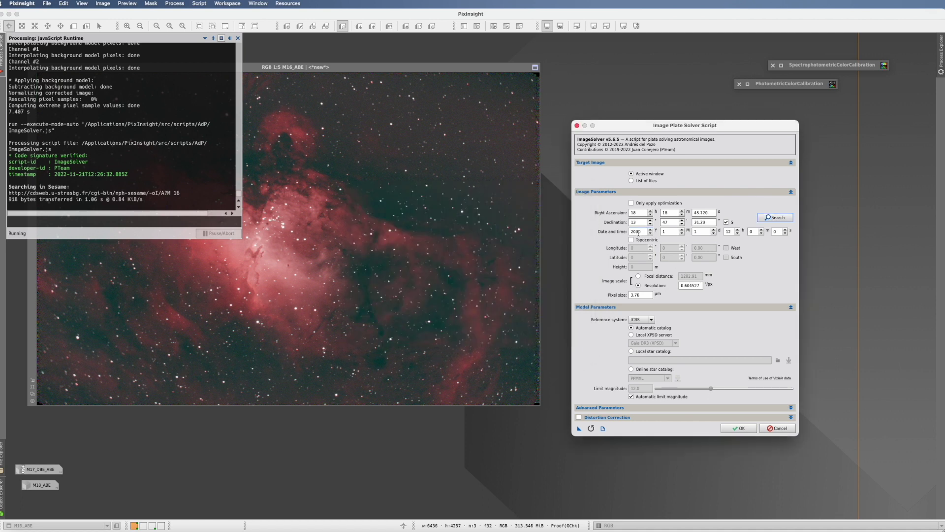
Step: Set the observation date to 2022-06-16 and use focal distance (1282.91 mm) for image scale
{"action": "double_click", "coordinate": [638, 232]}
{"action": "type", "text": "2022"}
{"action": "key", "text": "Tab"}
{"action": "type", "text": "6"}
{"action": "key", "text": "Tab"}
{"action": "type", "text": "6"}
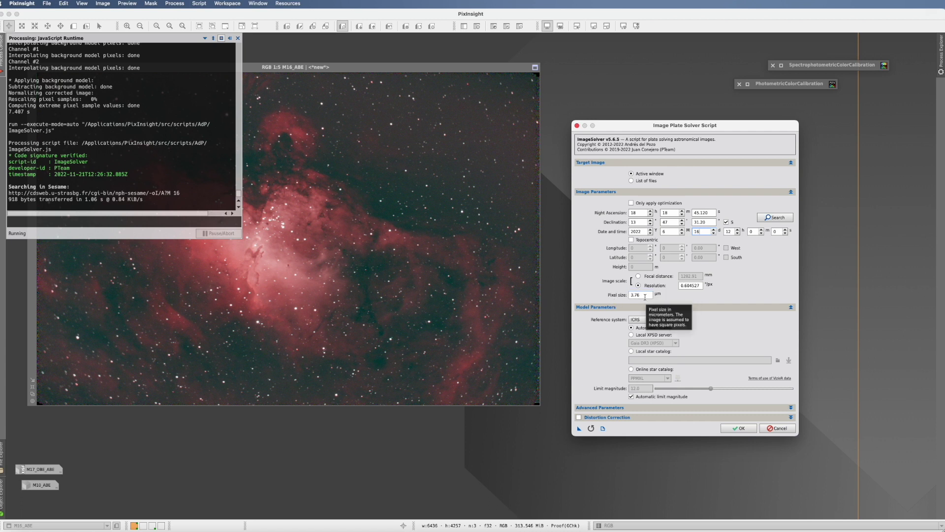
{"action": "left_click", "coordinate": [639, 276]}
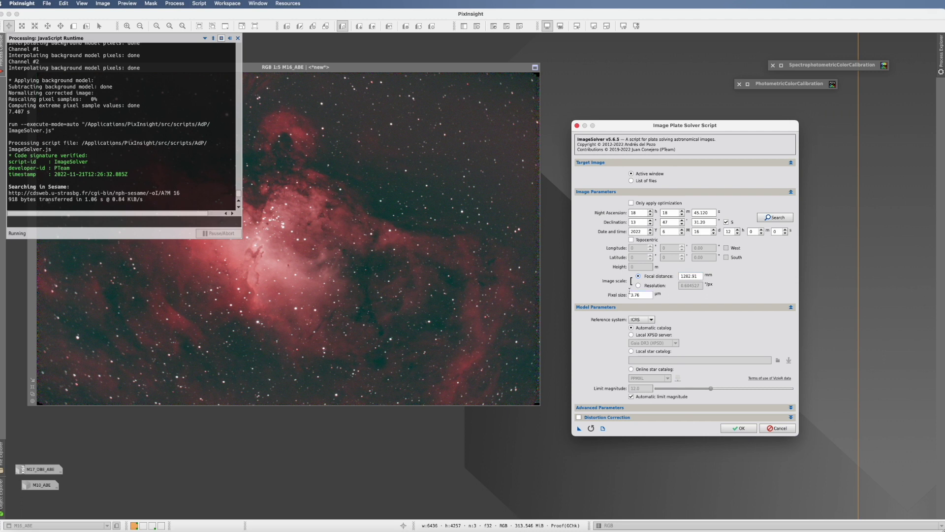
Step: Run the ImageSolver on M16 and check the Process Console output for the solution
{"action": "left_click", "coordinate": [739, 430]}
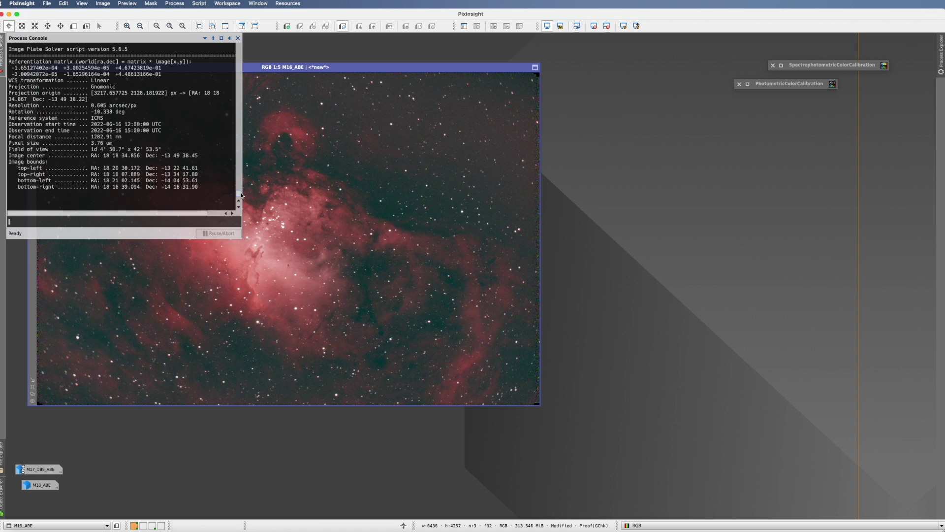
{"action": "scroll", "coordinate": [240, 194], "scroll_direction": "up", "scroll_amount": 6}
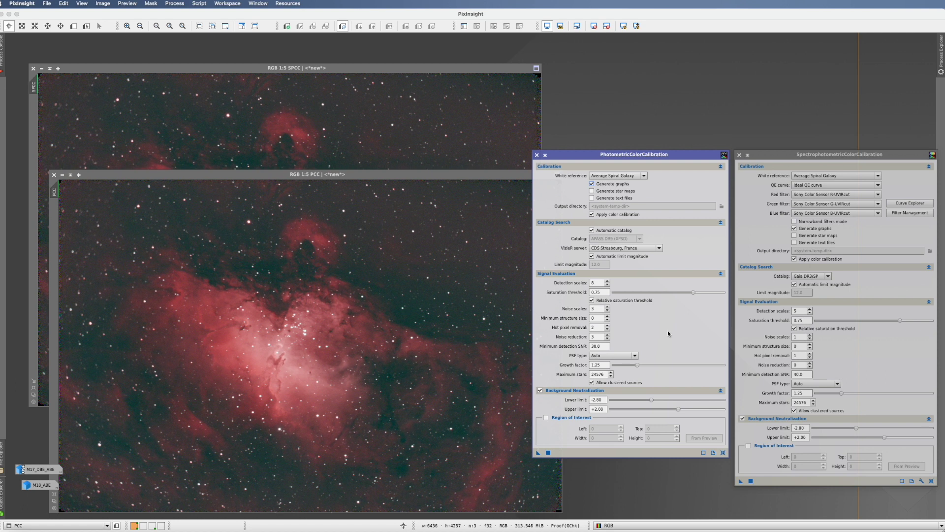
Step: Apply PCC to the PCC copy, auto-stretch it, then iconize it and shade the PCC dialog
{"action": "left_click_drag", "start_coordinate": [538, 451], "coordinate": [385, 362]}
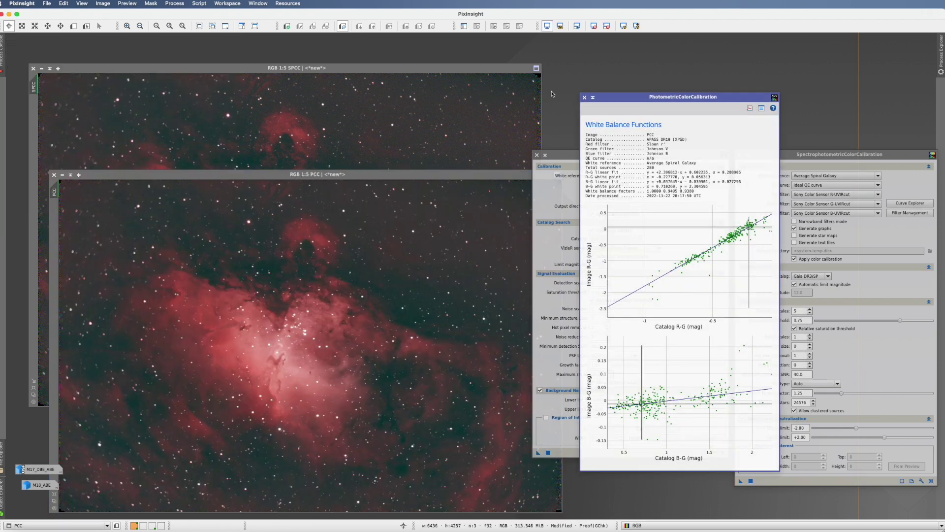
{"action": "left_click", "coordinate": [586, 98]}
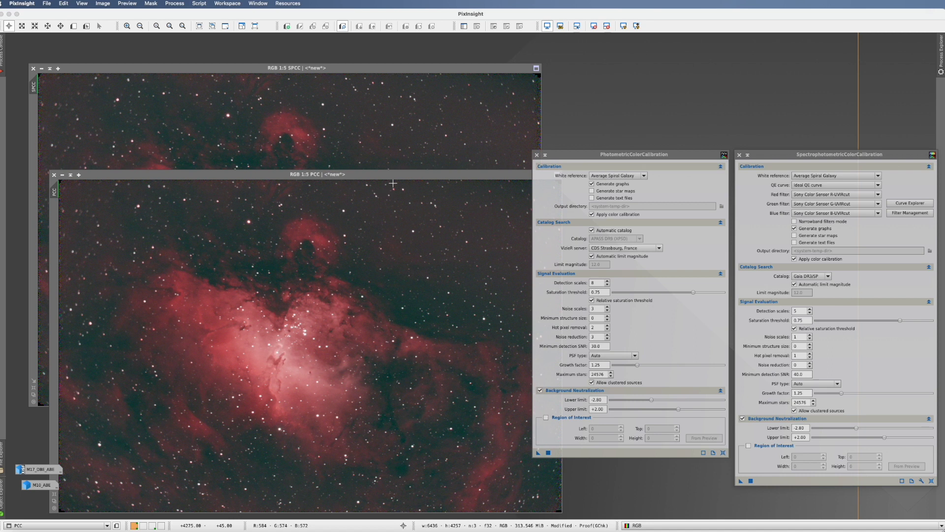
{"action": "left_click", "coordinate": [623, 25]}
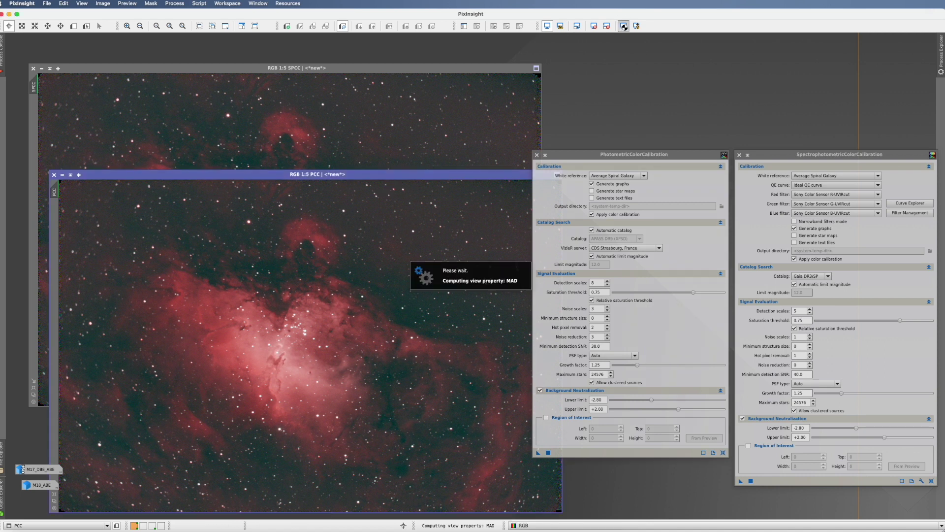
{"action": "left_click", "coordinate": [62, 177]}
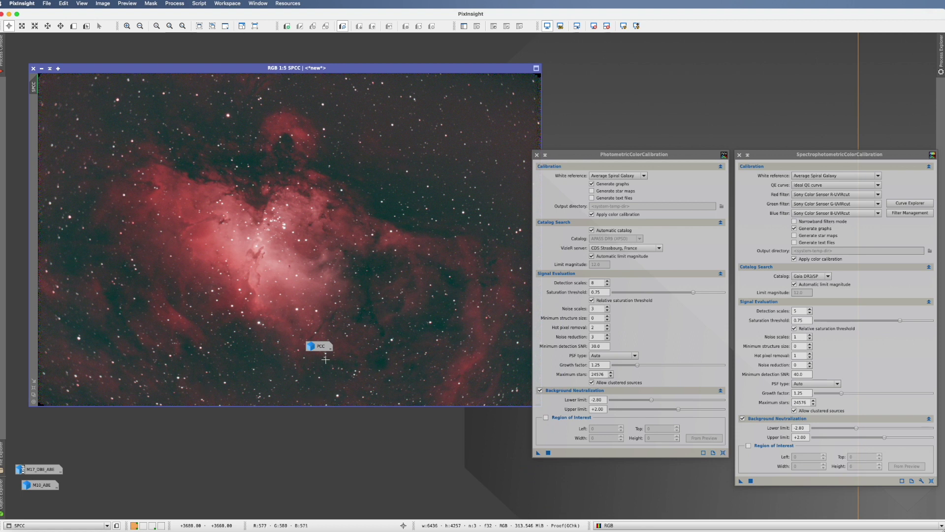
{"action": "left_click", "coordinate": [546, 155]}
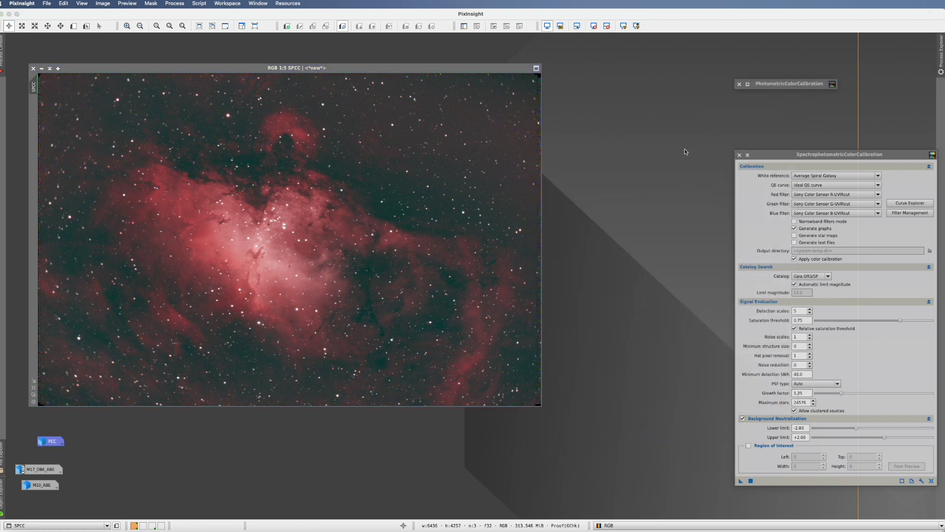
Step: Move the SPCC dialog up-left toward the image and open its White reference list
{"action": "left_click_drag", "start_coordinate": [773, 152], "coordinate": [701, 124]}
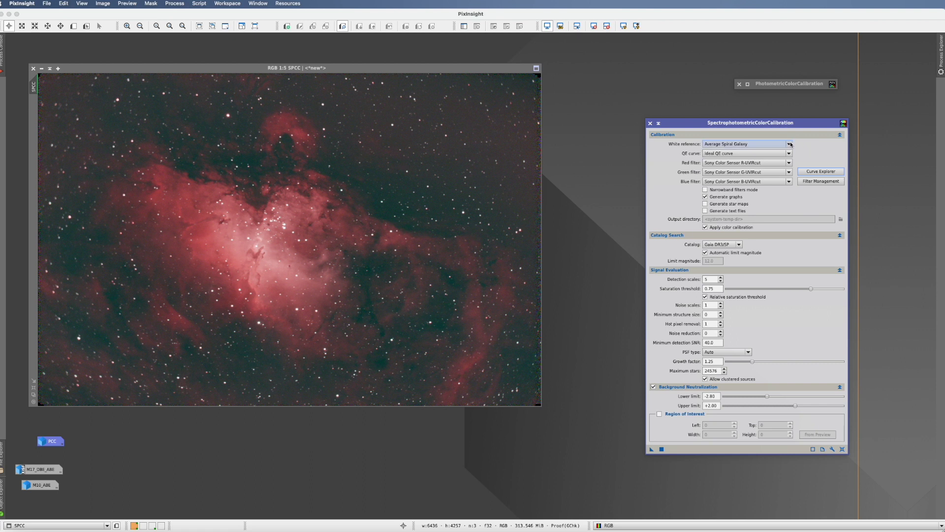
{"action": "left_click", "coordinate": [789, 144]}
{"action": "mouse_move", "coordinate": [789, 163]}
{"action": "left_mouse_down"}
{"action": "mouse_move", "coordinate": [787, 236]}
{"action": "mouse_move", "coordinate": [791, 165]}
{"action": "left_mouse_up"}
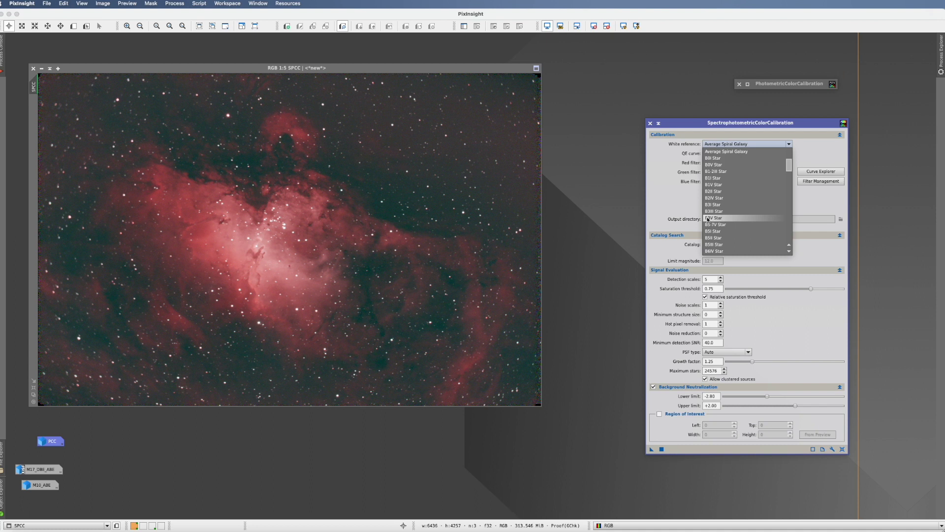
Step: Choose Photon Flux from the SPCC White reference list, then review the QE curve options
{"action": "scroll", "coordinate": [708, 219], "scroll_direction": "down", "scroll_amount": 2}
{"action": "scroll", "coordinate": [707, 241], "scroll_direction": "down", "scroll_amount": 2}
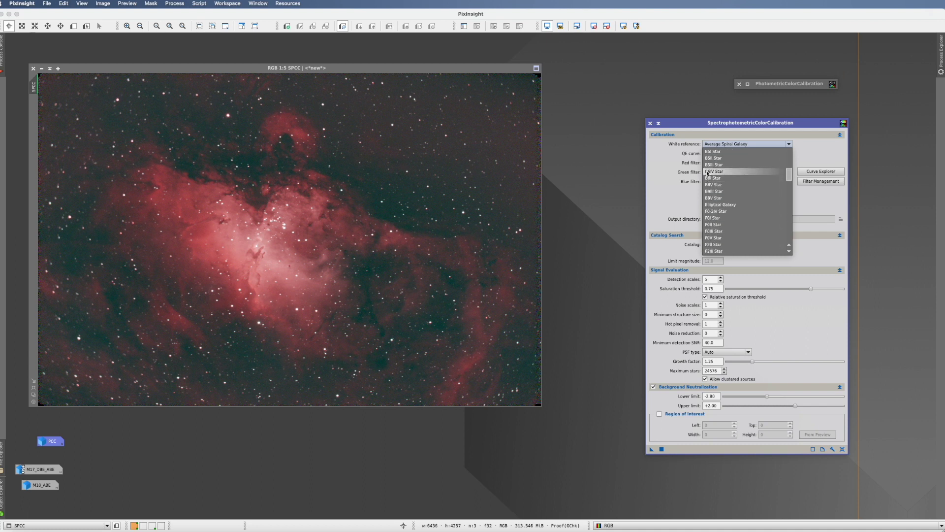
{"action": "scroll", "coordinate": [707, 172], "scroll_direction": "up", "scroll_amount": 4}
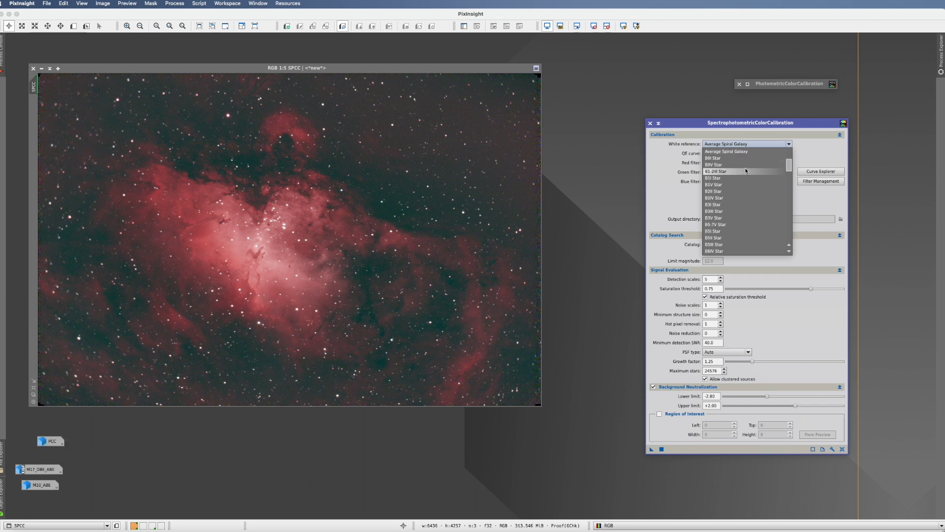
{"action": "scroll", "coordinate": [722, 240], "scroll_direction": "down", "scroll_amount": 3}
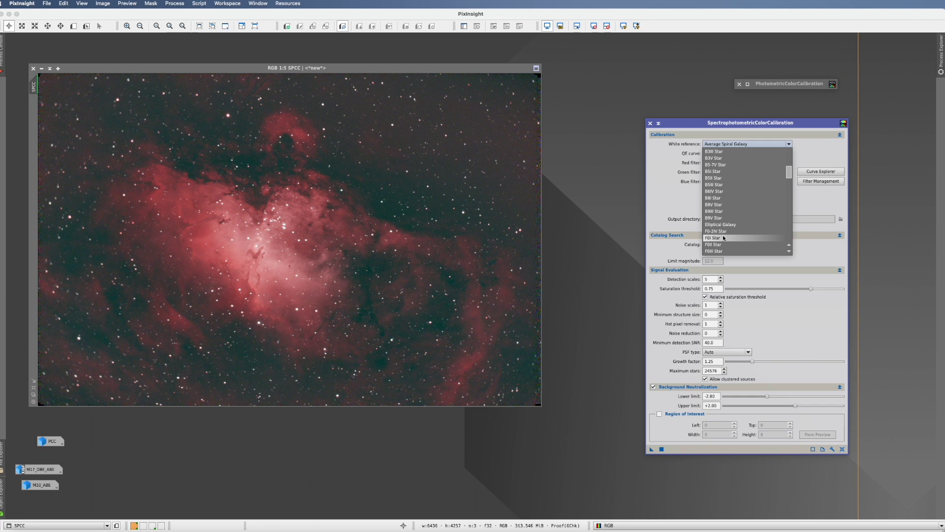
{"action": "scroll", "coordinate": [712, 187], "scroll_direction": "up", "scroll_amount": 3}
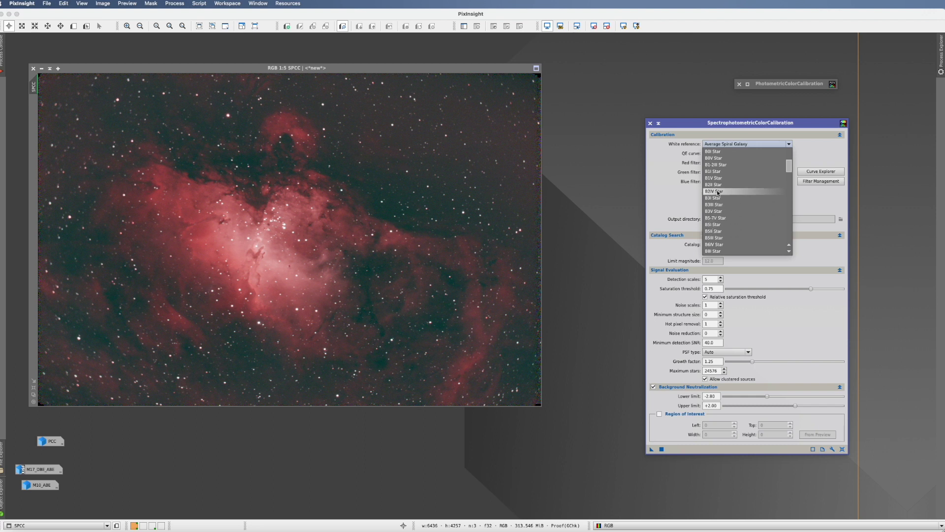
{"action": "scroll", "coordinate": [717, 193], "scroll_direction": "down", "scroll_amount": 1}
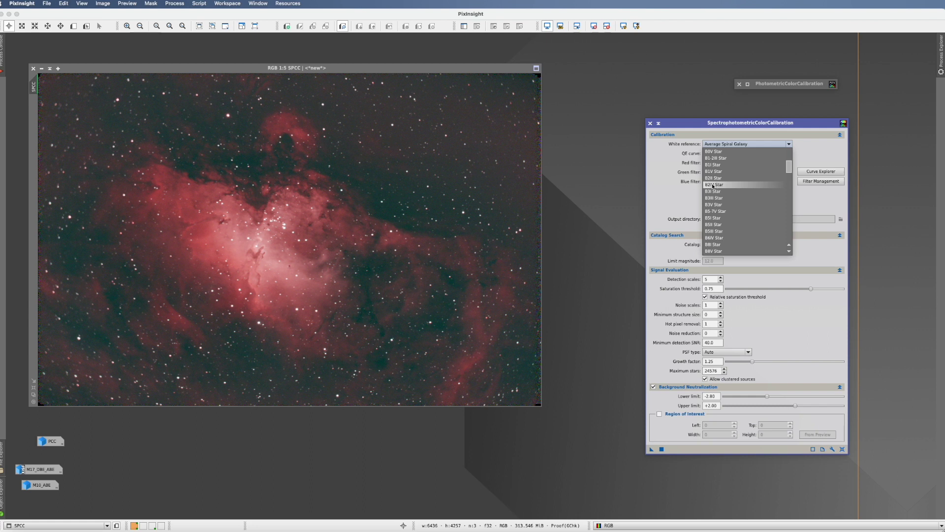
{"action": "scroll", "coordinate": [717, 187], "scroll_direction": "down", "scroll_amount": 10}
{"action": "scroll", "coordinate": [718, 190], "scroll_direction": "down", "scroll_amount": 7}
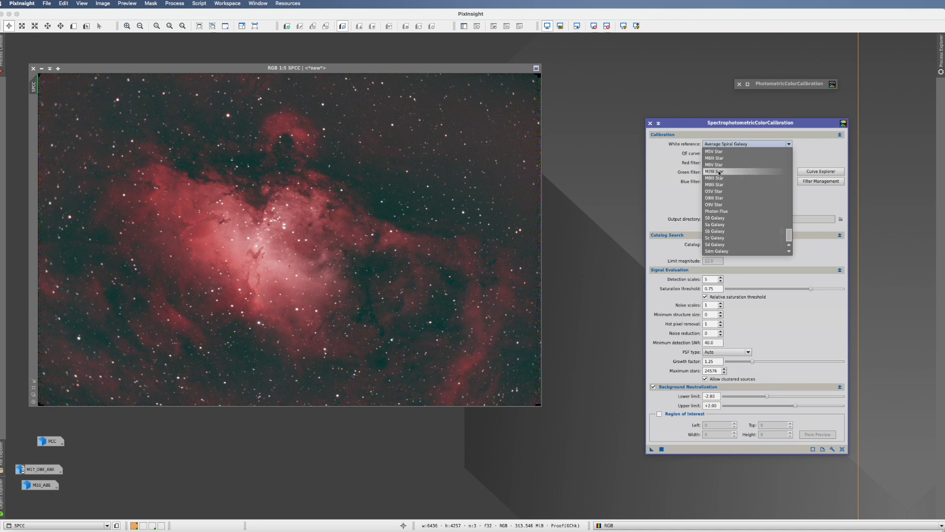
{"action": "left_click", "coordinate": [723, 212]}
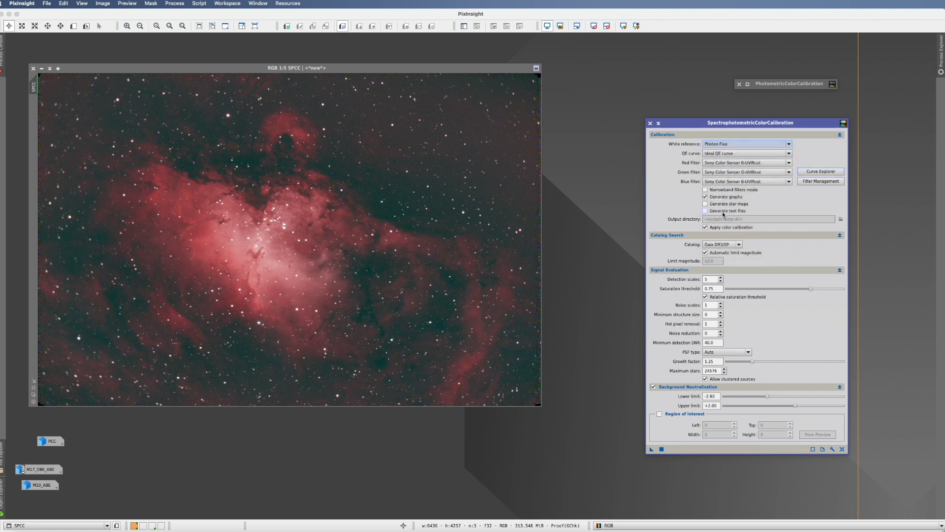
{"action": "left_click", "coordinate": [790, 154]}
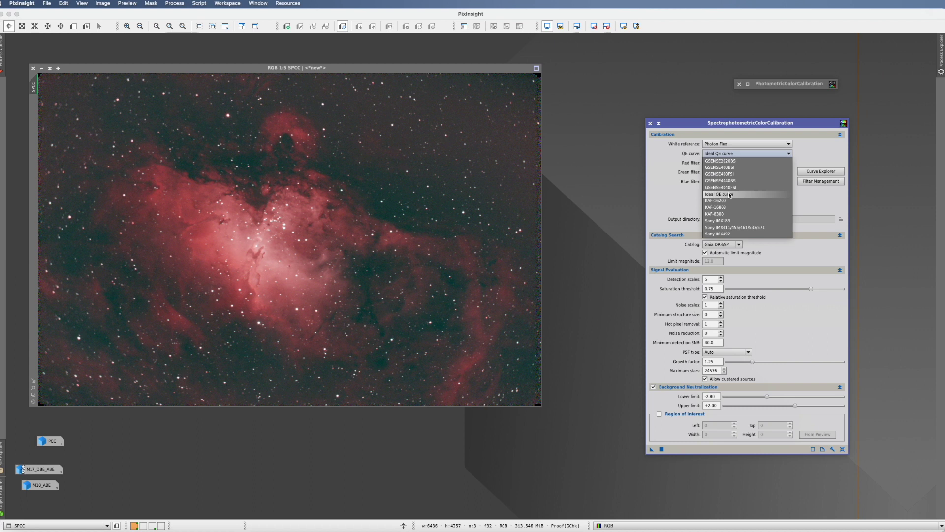
{"action": "left_click", "coordinate": [730, 195]}
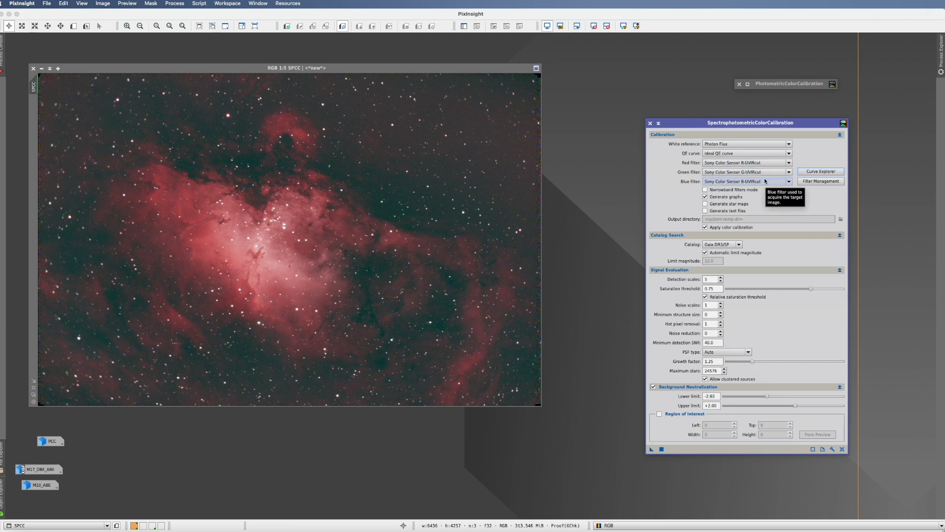
{"action": "left_click", "coordinate": [789, 163]}
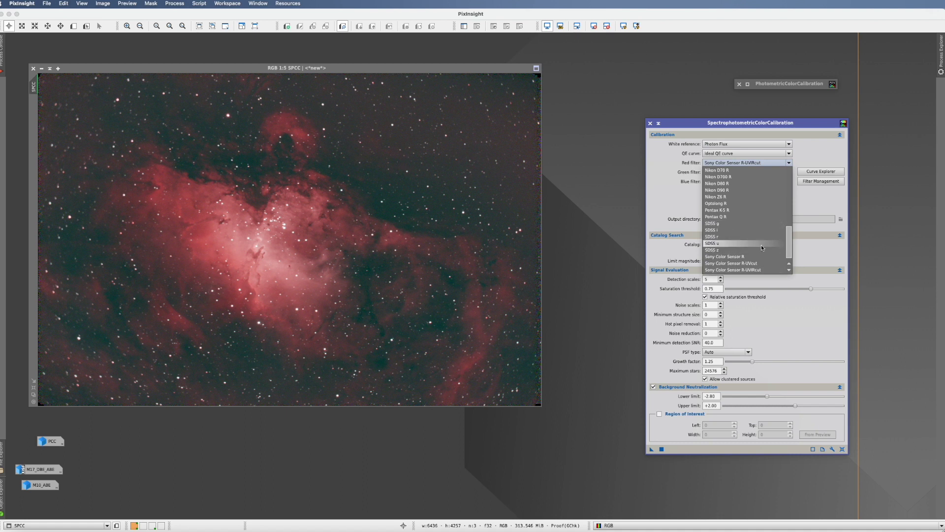
{"action": "left_click_drag", "start_coordinate": [790, 246], "coordinate": [786, 183]}
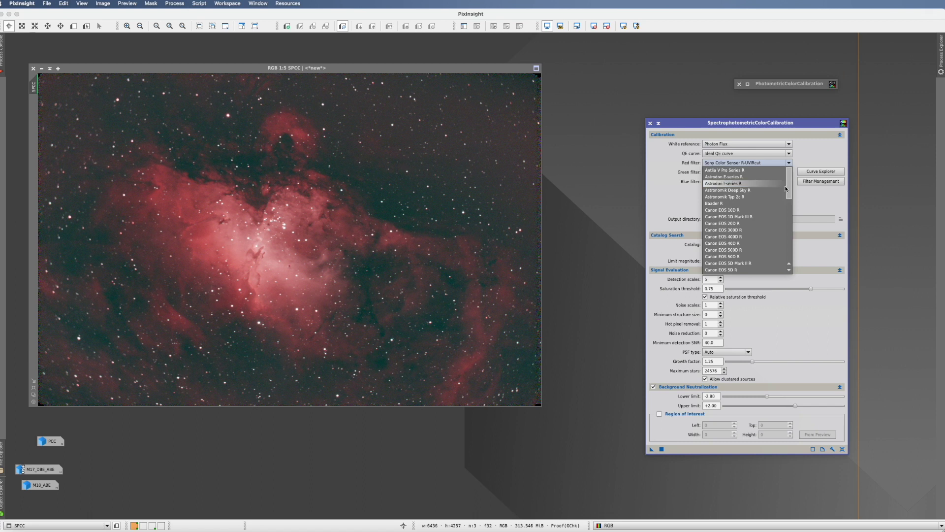
{"action": "left_click", "coordinate": [809, 156]}
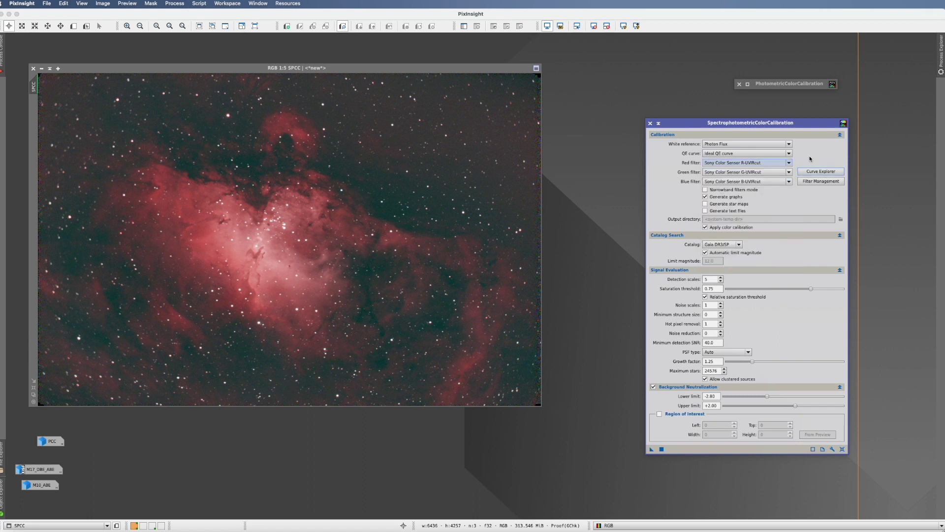
{"action": "left_click", "coordinate": [705, 190]}
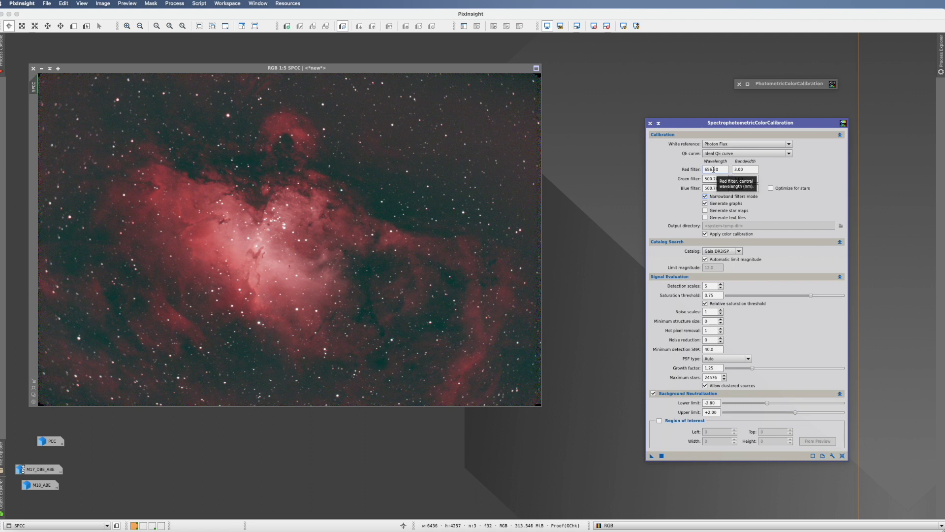
Step: Enter 5 as the red, green and blue narrowband filter bandwidths in SPCC
{"action": "double_click", "coordinate": [734, 169]}
{"action": "type", "text": "5"}
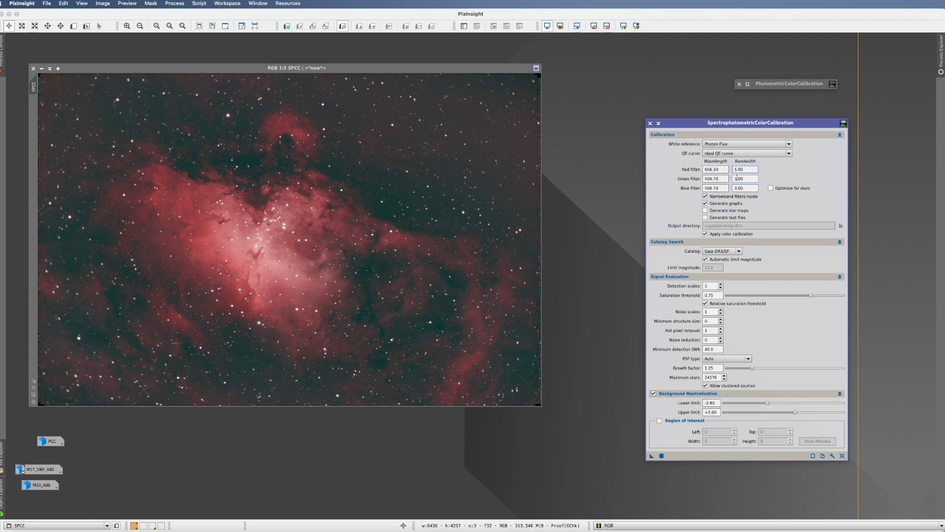
{"action": "double_click", "coordinate": [737, 178]}
{"action": "type", "text": "5"}
{"action": "left_click", "coordinate": [737, 189]}
{"action": "key", "text": "BackSpace"}
{"action": "type", "text": "5"}
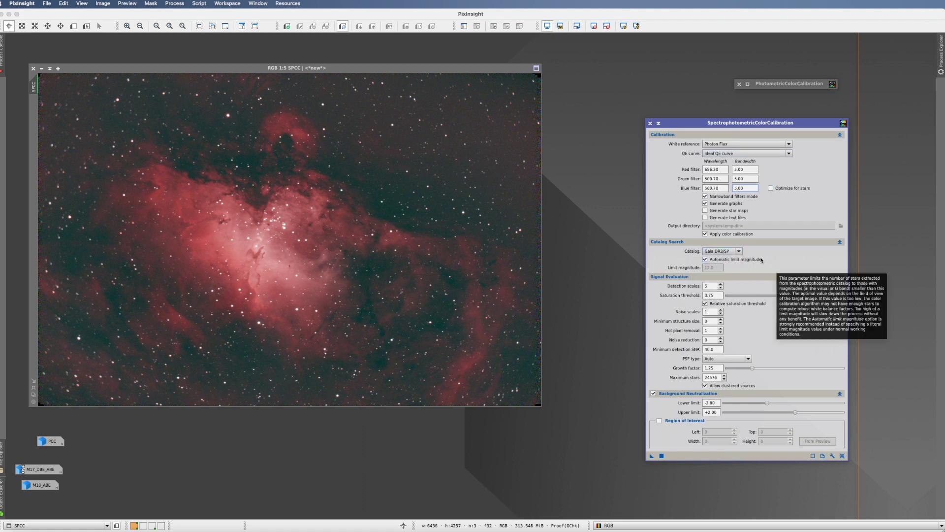
Step: Keep Gaia DR3/SP as the catalog and run SPCC on the SPCC image, closing its graph
{"action": "left_click", "coordinate": [739, 251]}
{"action": "left_click", "coordinate": [739, 252]}
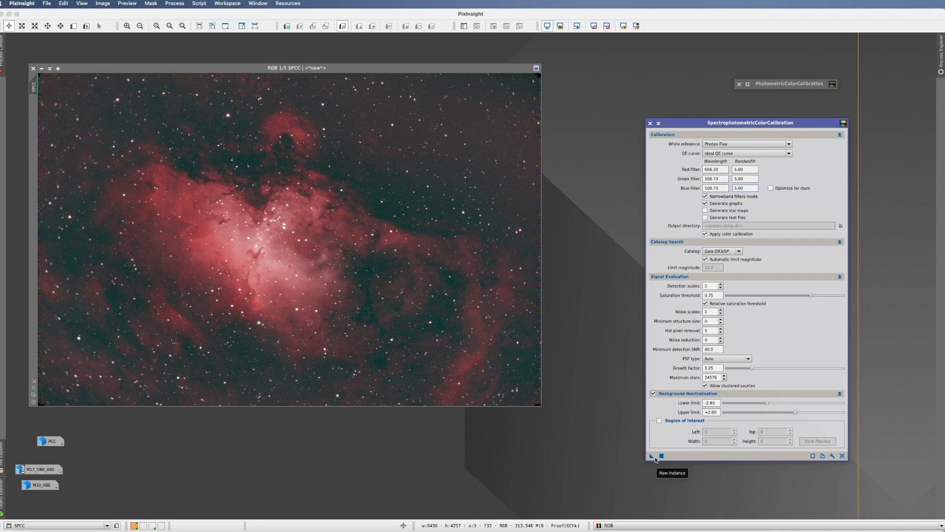
{"action": "left_click_drag", "start_coordinate": [651, 458], "coordinate": [389, 180]}
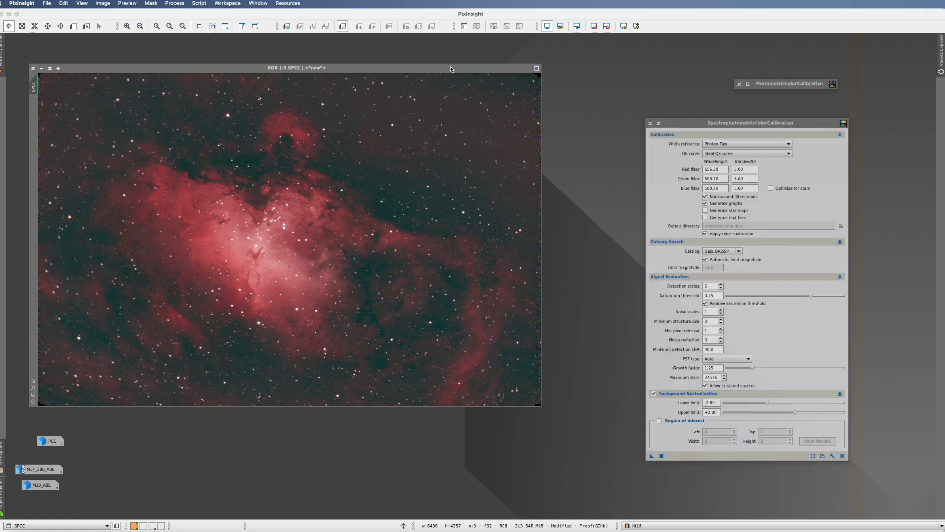
{"action": "left_click", "coordinate": [450, 66]}
Step: Shade and park the SPCC dialog top right, then restore the PCC image beside the SPCC one
{"action": "left_click", "coordinate": [624, 26]}
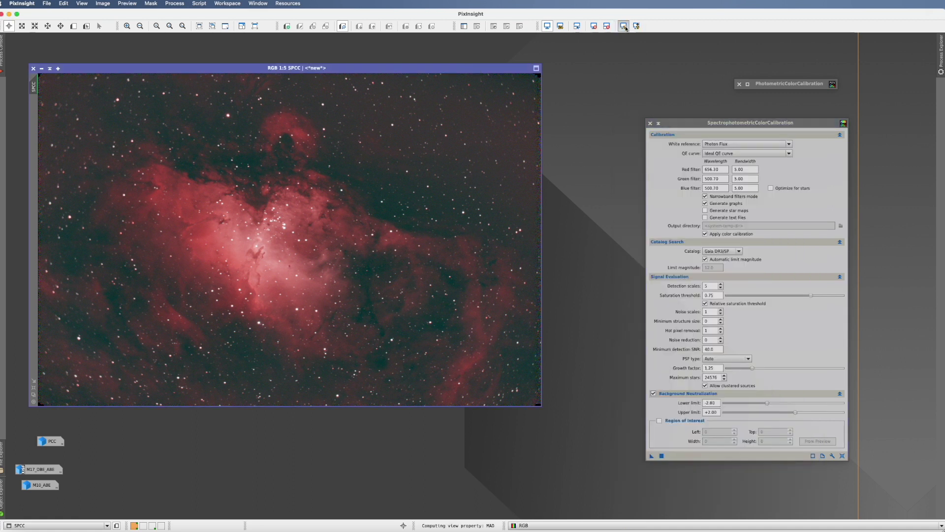
{"action": "left_click_drag", "start_coordinate": [458, 74], "coordinate": [846, 116]}
{"action": "left_click_drag", "start_coordinate": [718, 320], "coordinate": [848, 67]}
{"action": "double_click", "coordinate": [51, 441]}
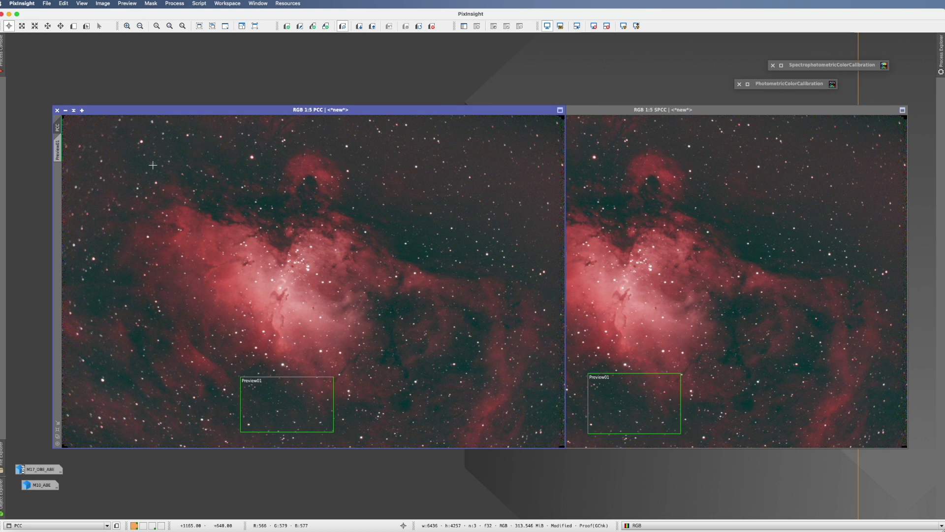
{"action": "left_click", "coordinate": [57, 150]}
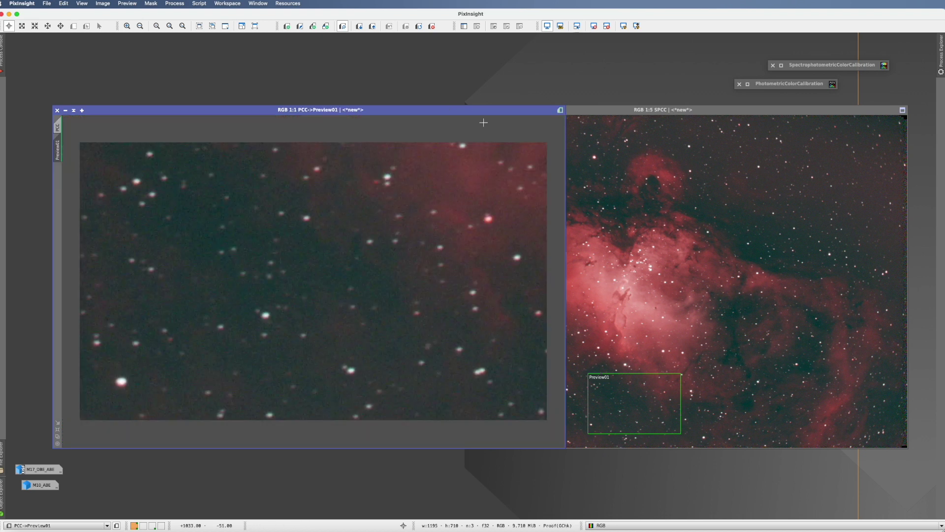
{"action": "left_click", "coordinate": [571, 116]}
{"action": "left_click", "coordinate": [399, 152]}
{"action": "left_click_drag", "start_coordinate": [472, 110], "coordinate": [499, 109]}
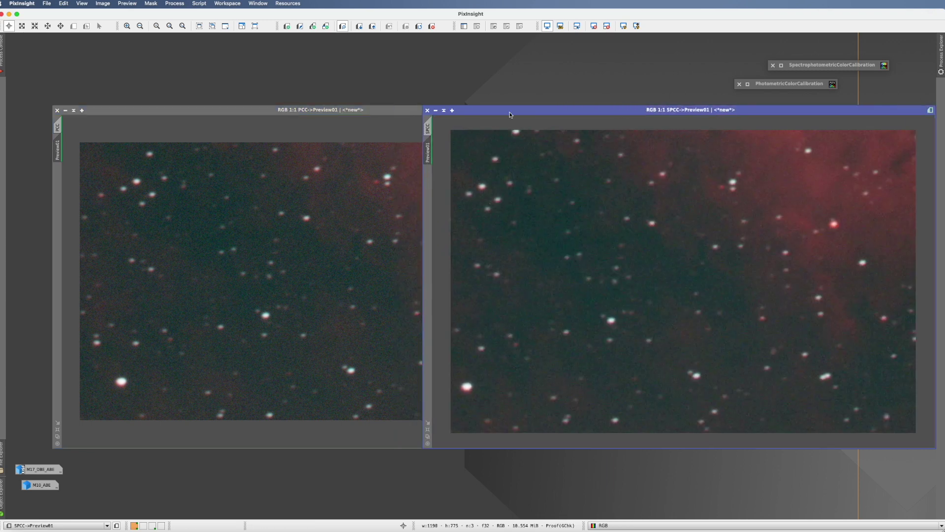